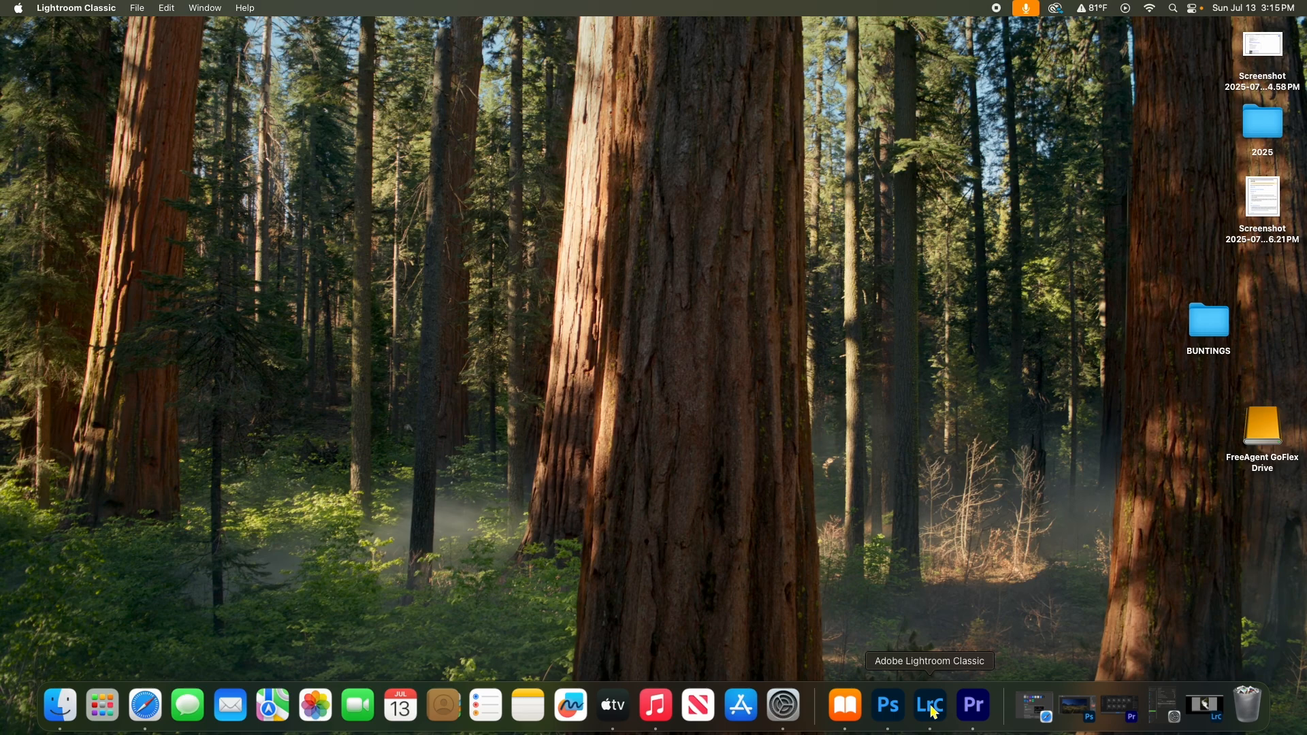
Step: Switch to Lightroom Classic and examine the waterfall's white water at 100% before fitting the whole photo in view
left_click(931, 706)
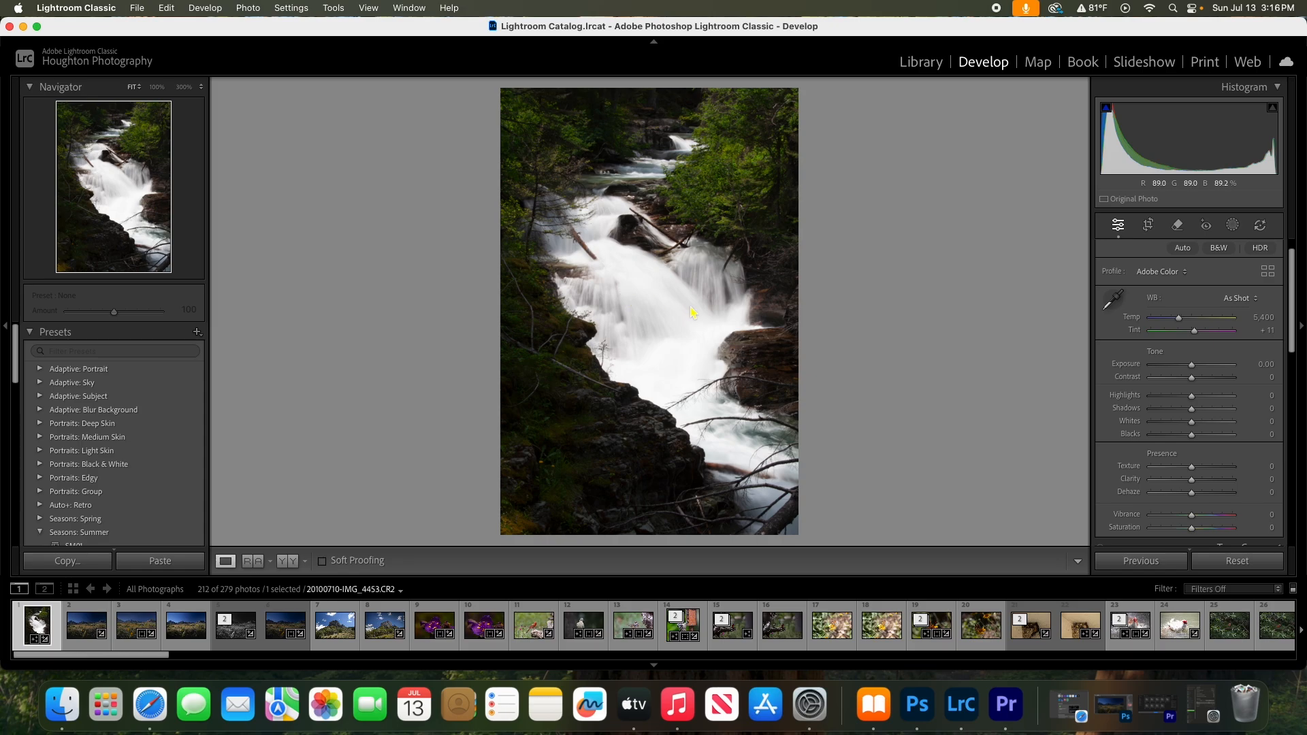
left_click(648, 296)
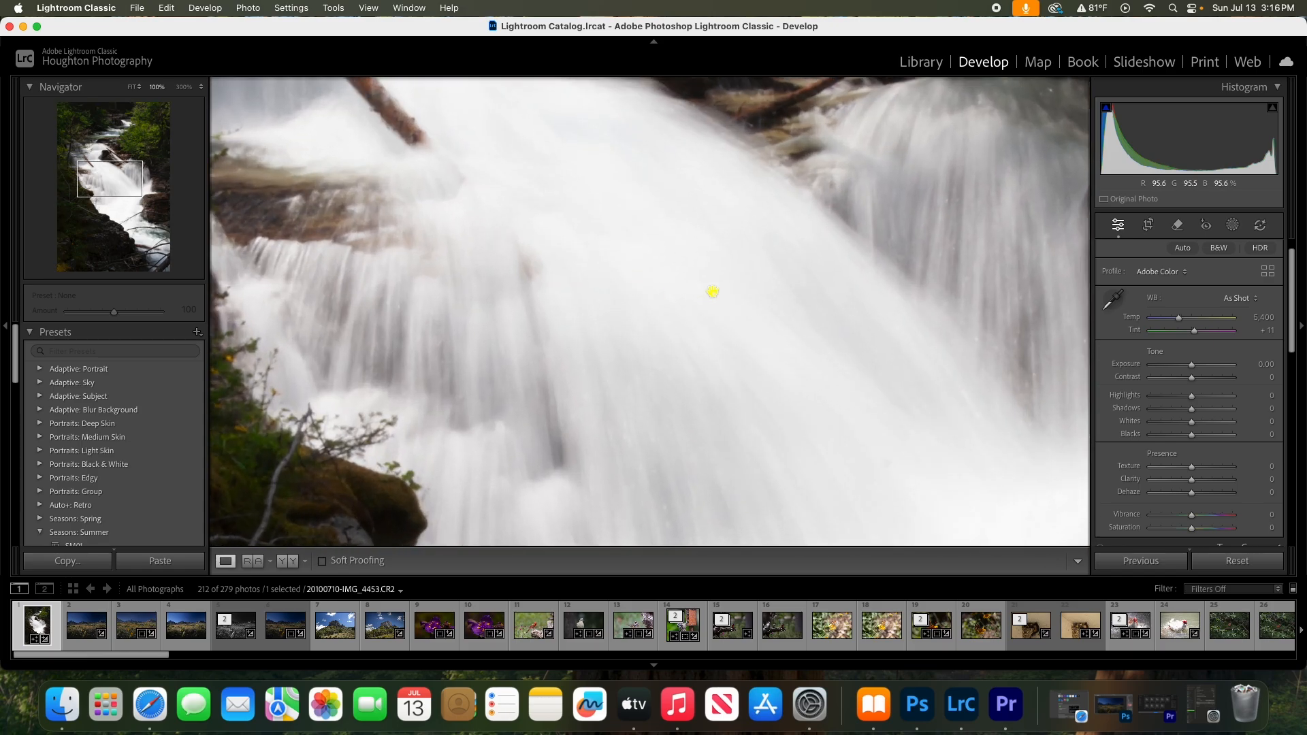
left_click(646, 274)
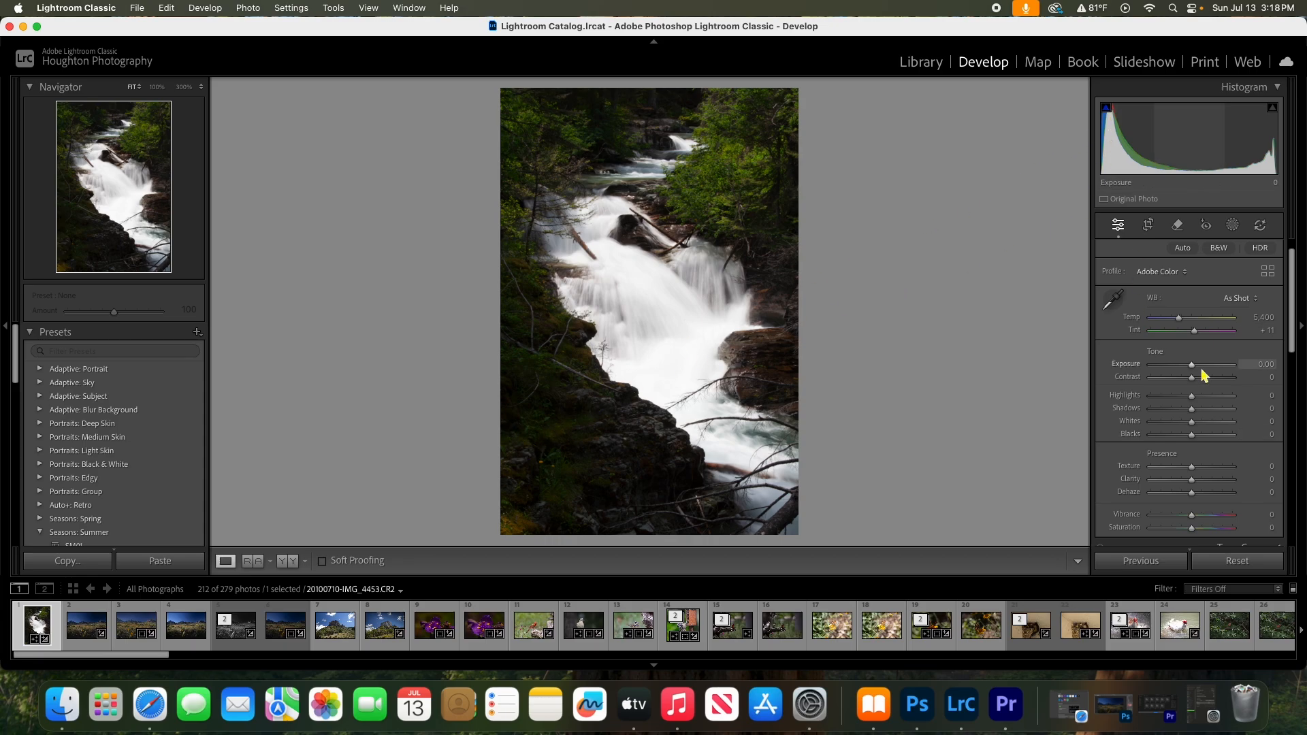
Step: Set the waterfall photo's overall Highlights to -57
left_click_drag(1193, 398, 1176, 402)
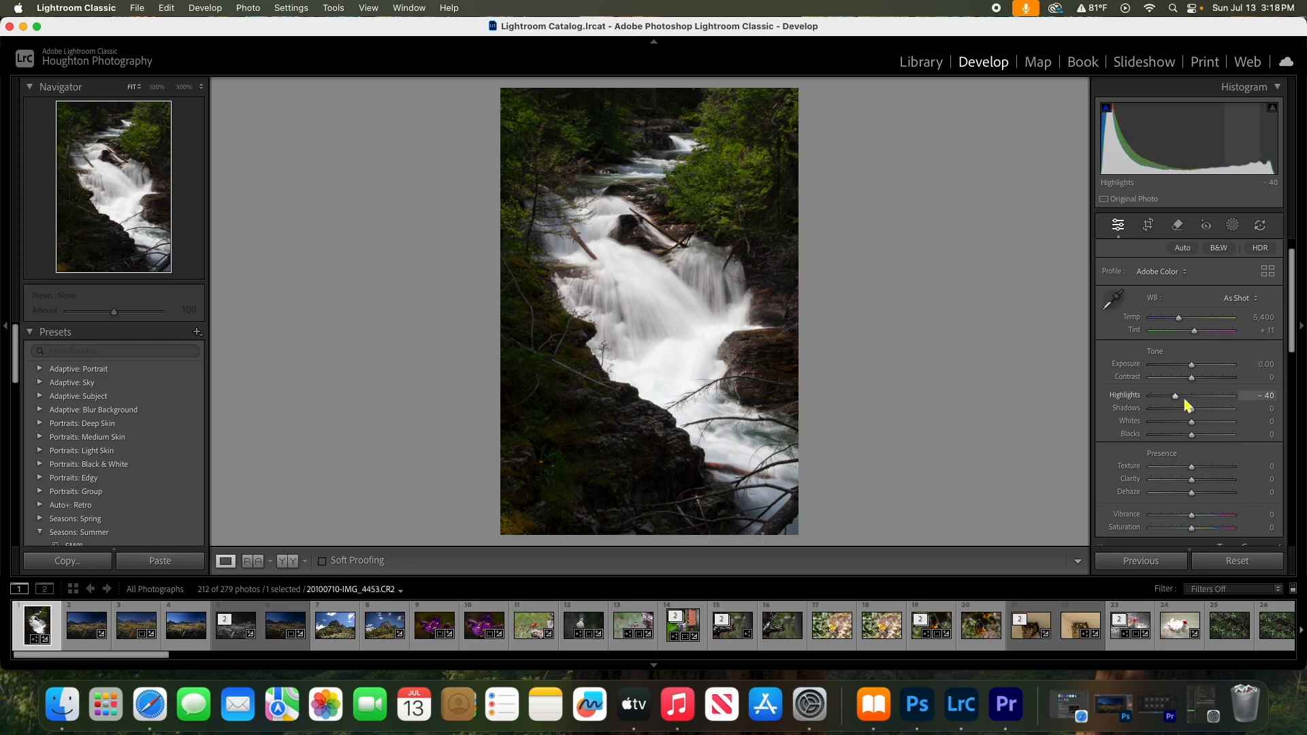
left_click_drag(1180, 403, 1120, 402)
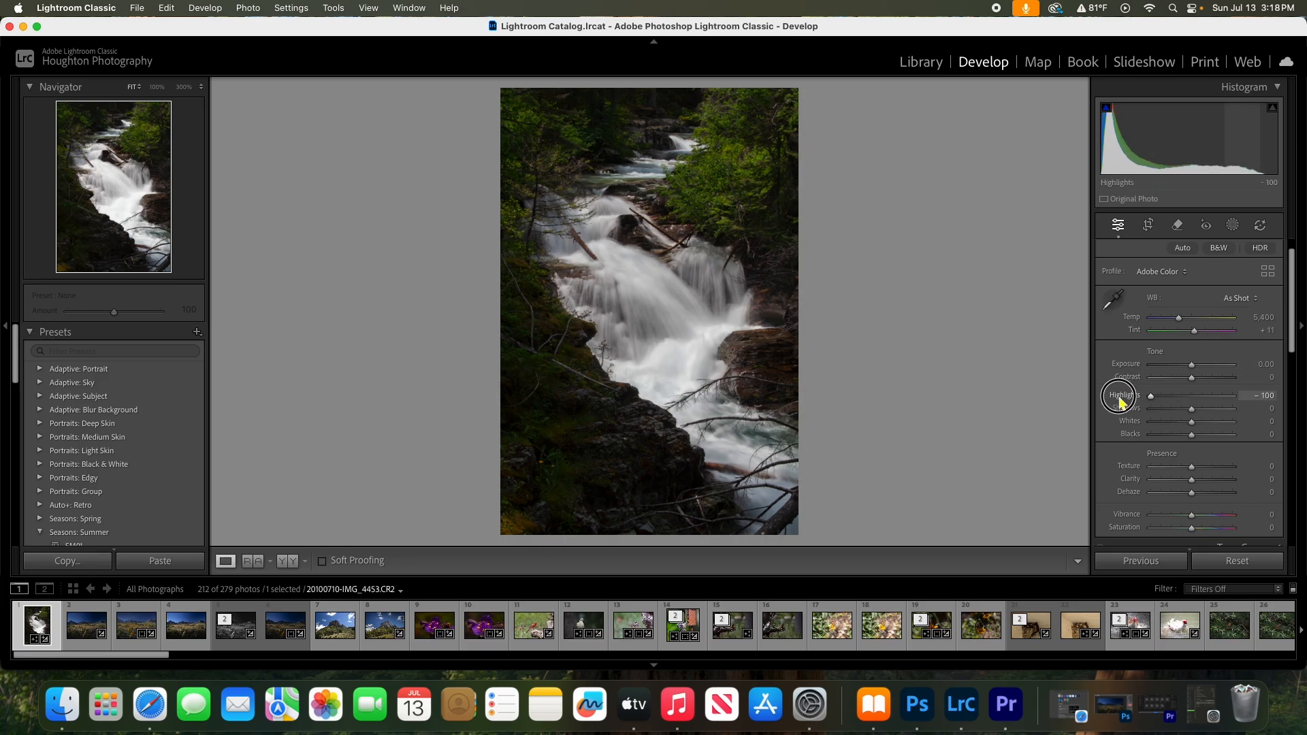
left_click_drag(1120, 402, 1172, 401)
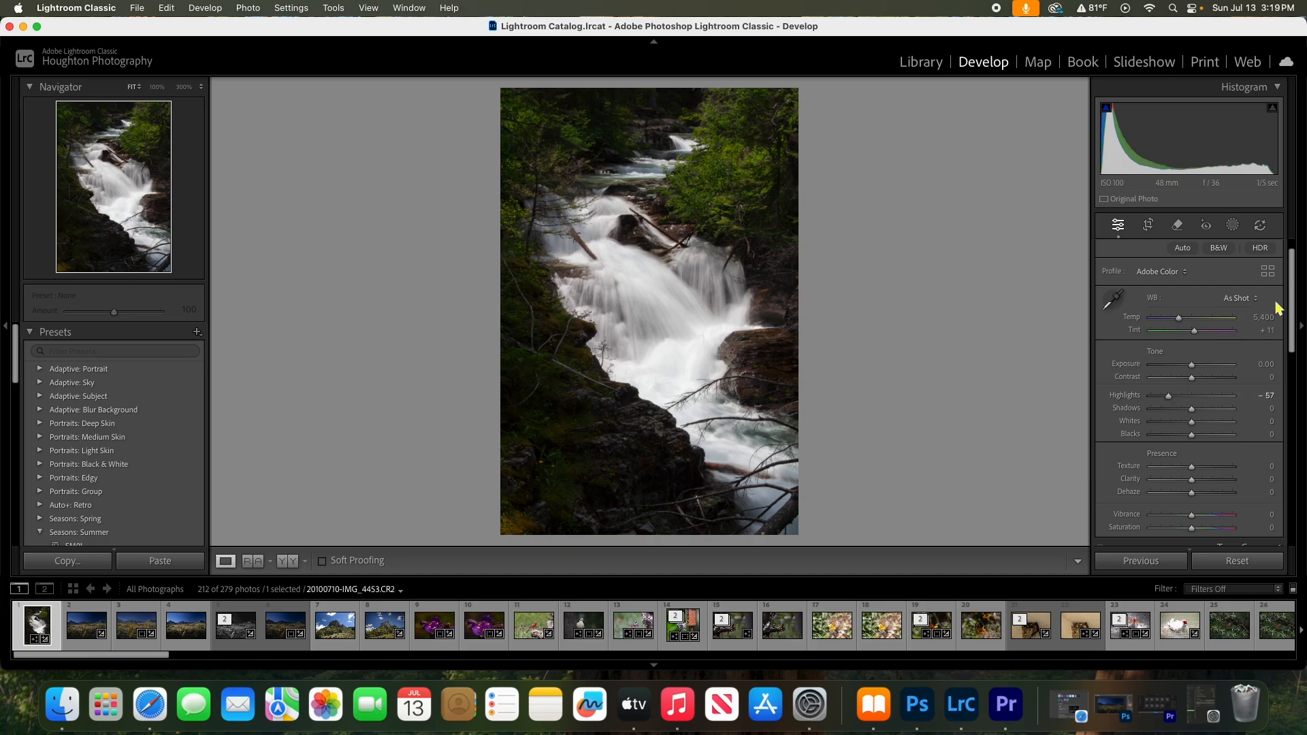
Step: Compare the photo with Denoise off and on, and inspect the foliage and upper rapids at 100%
left_click_drag(1293, 280, 1296, 390)
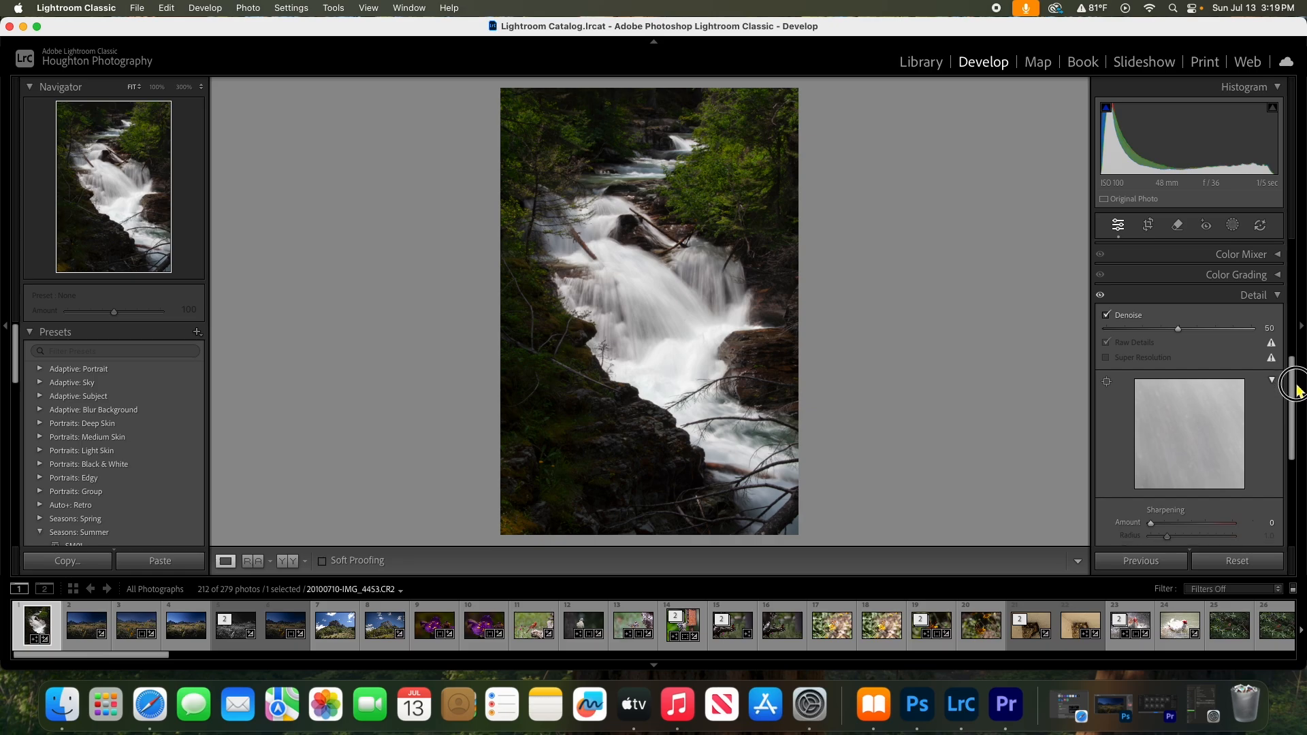
left_click(715, 180)
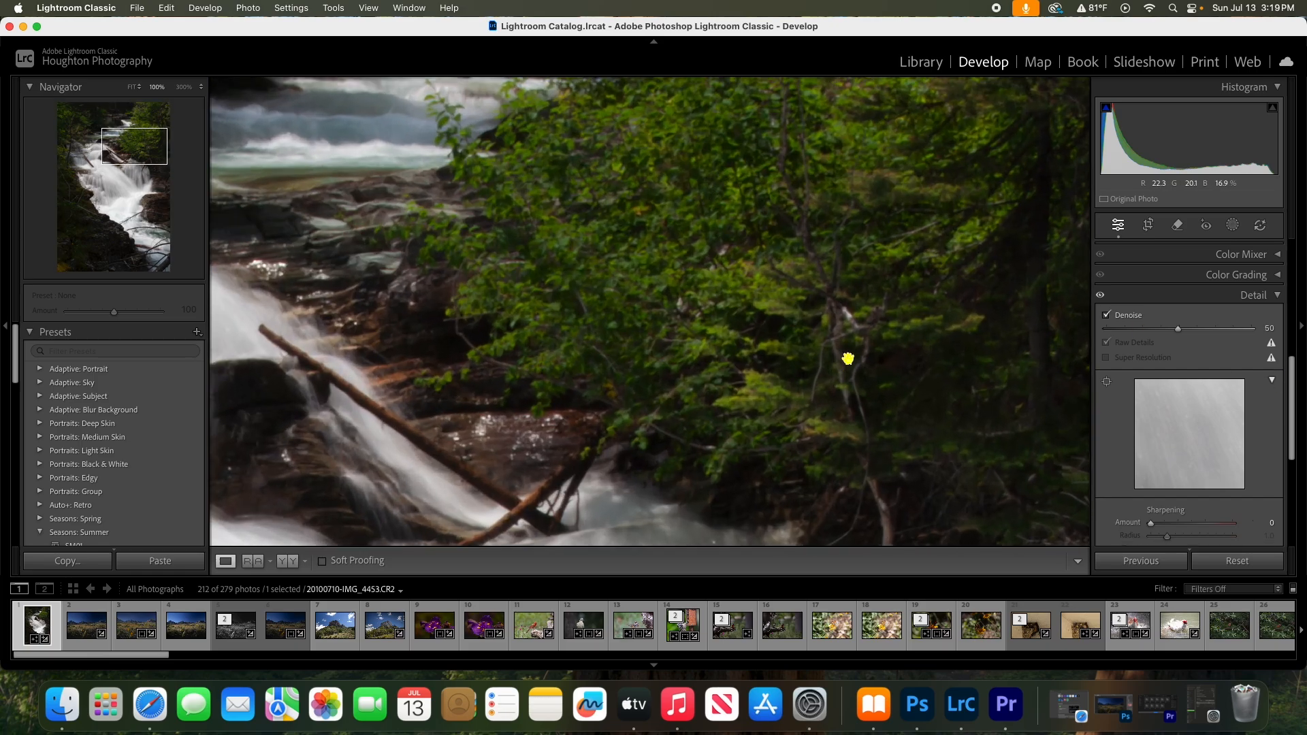
left_click(1108, 317)
left_click(1107, 316)
left_click(624, 271)
left_click(624, 181)
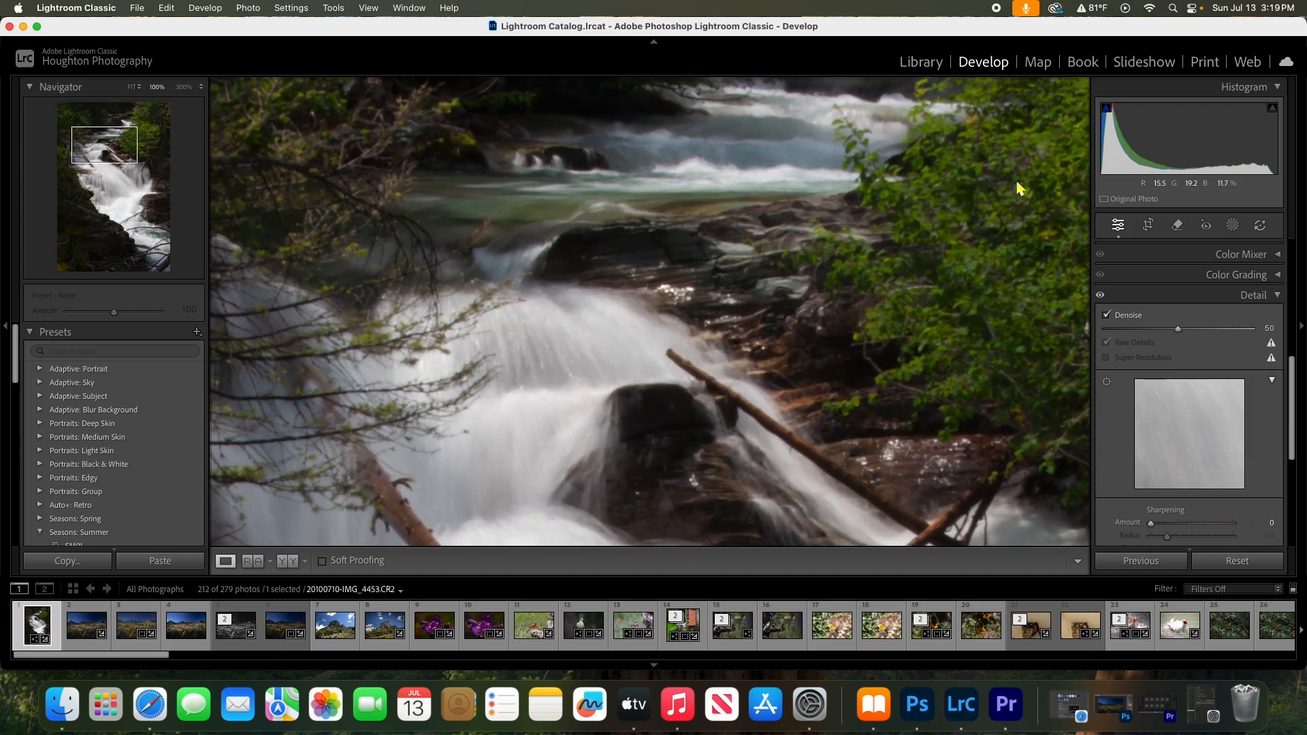
left_click_drag(661, 253, 659, 424)
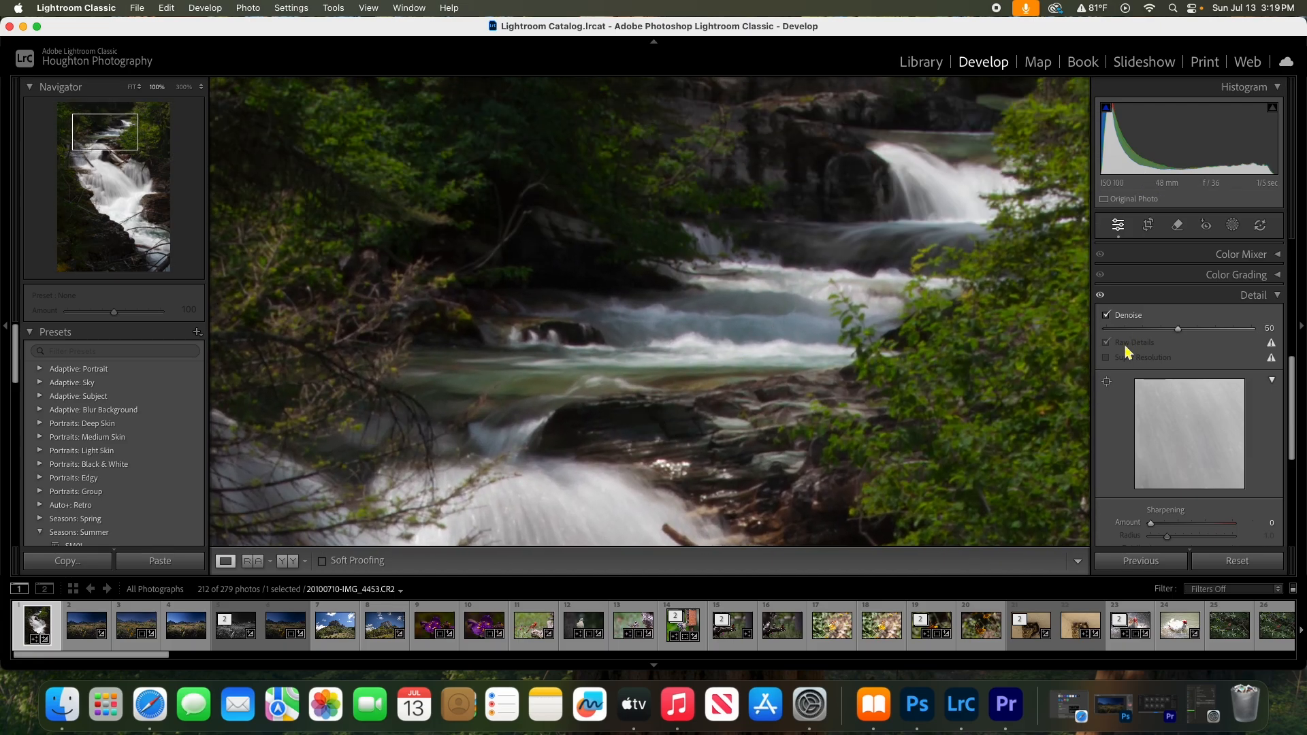
Step: Read the explanation for the unavailable Raw Details option, dismiss it and fit the whole photo in view
left_click(1272, 344)
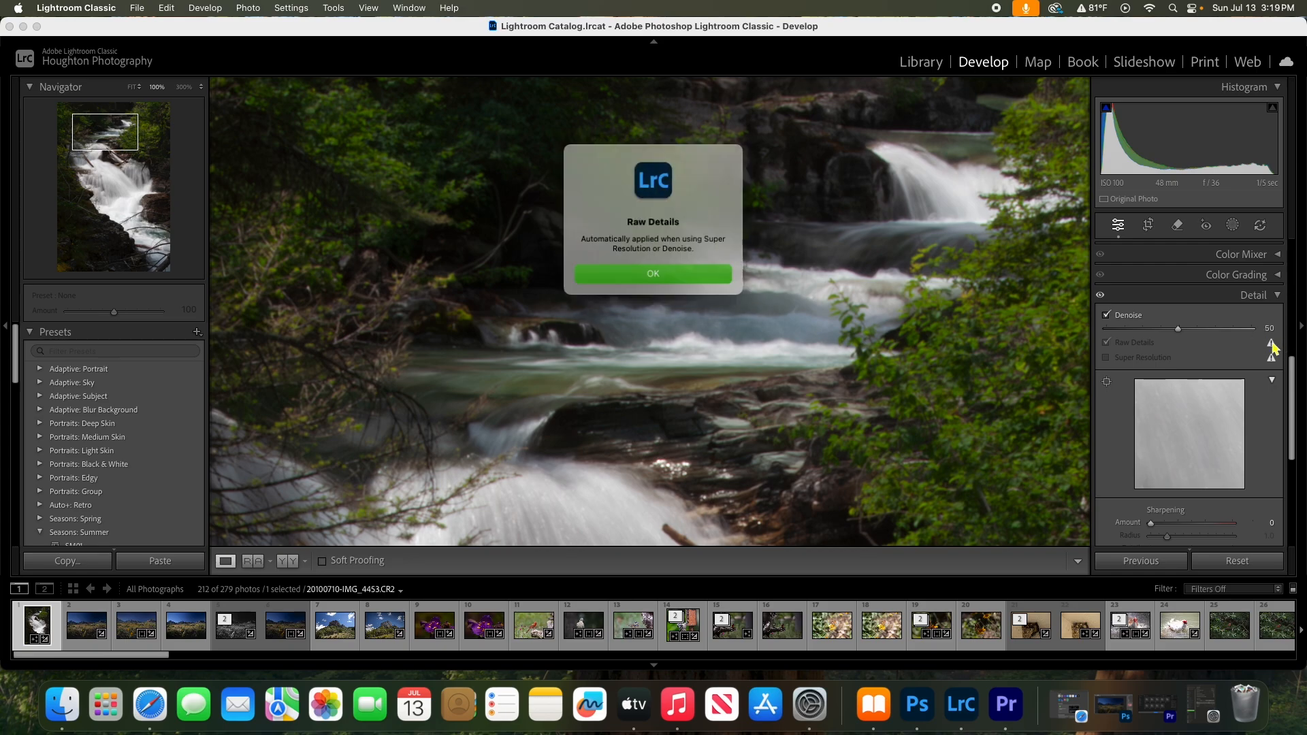
left_click(632, 276)
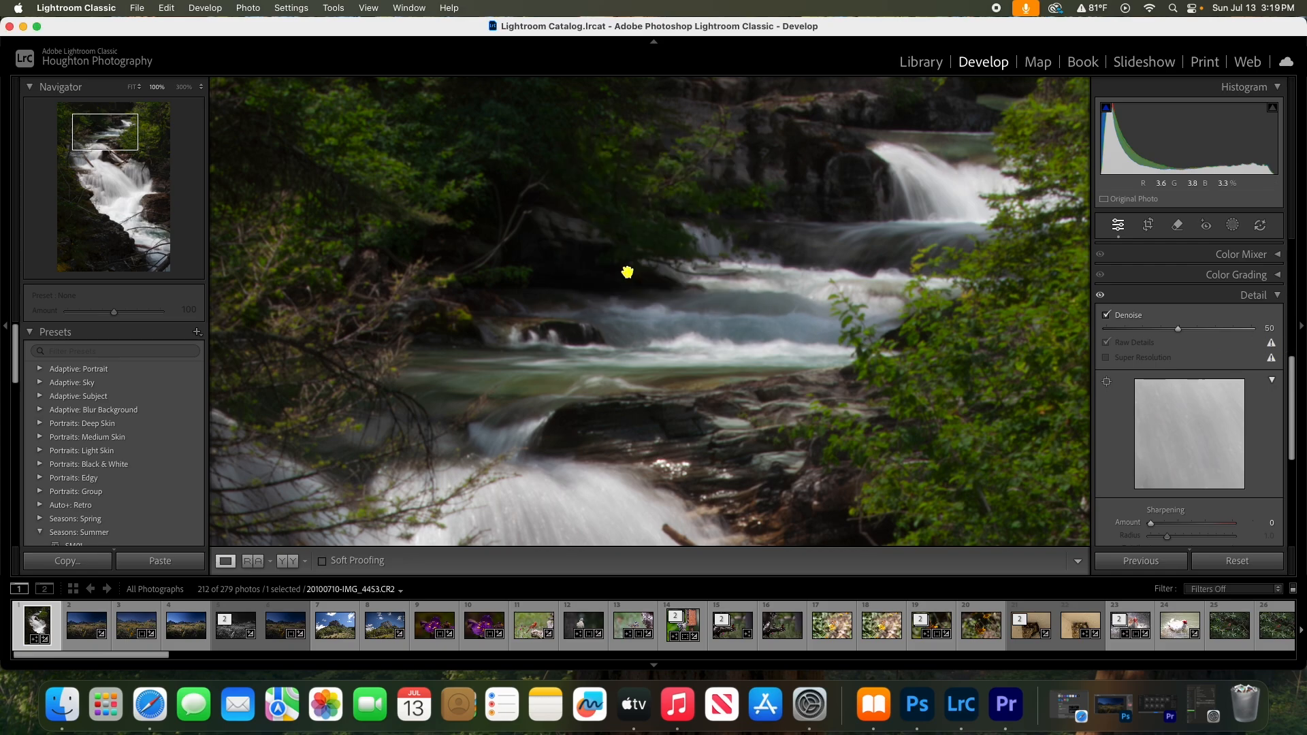
left_click(617, 334)
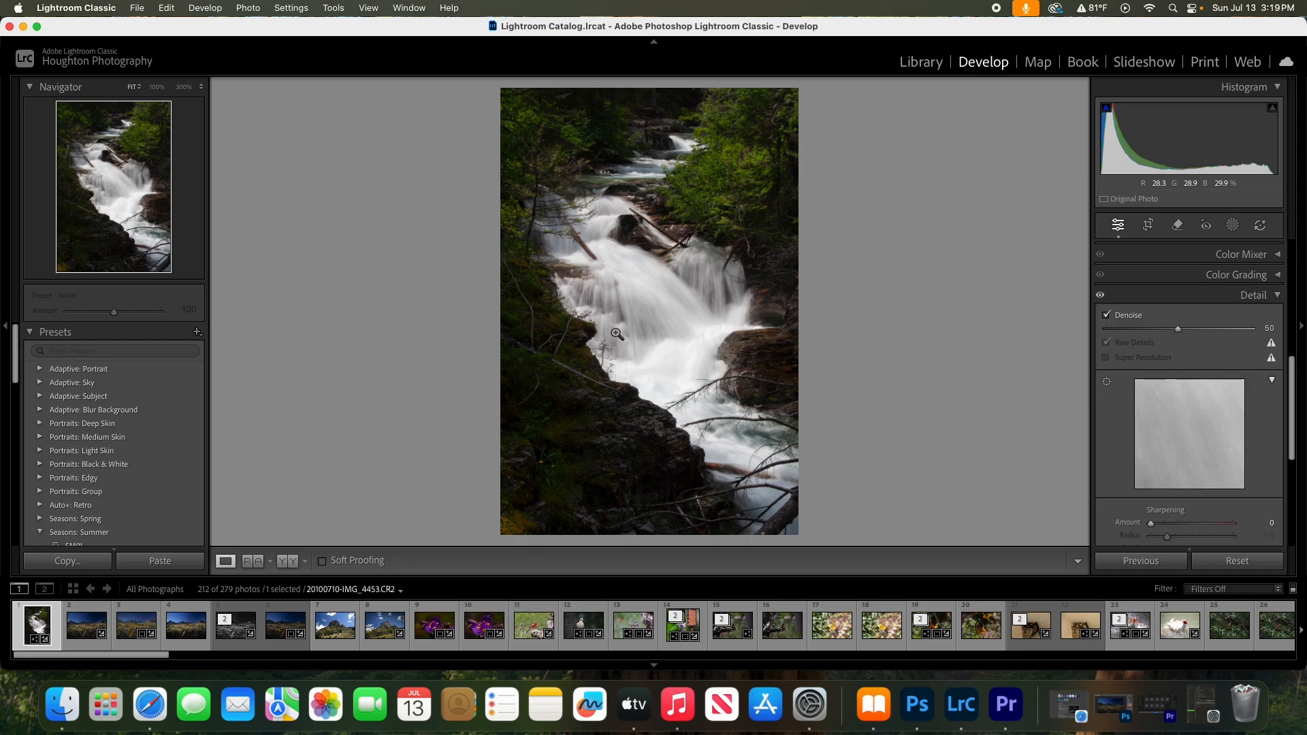
Step: Create a single Landscape mask covering Vegetation and Natural Ground
left_click(1234, 225)
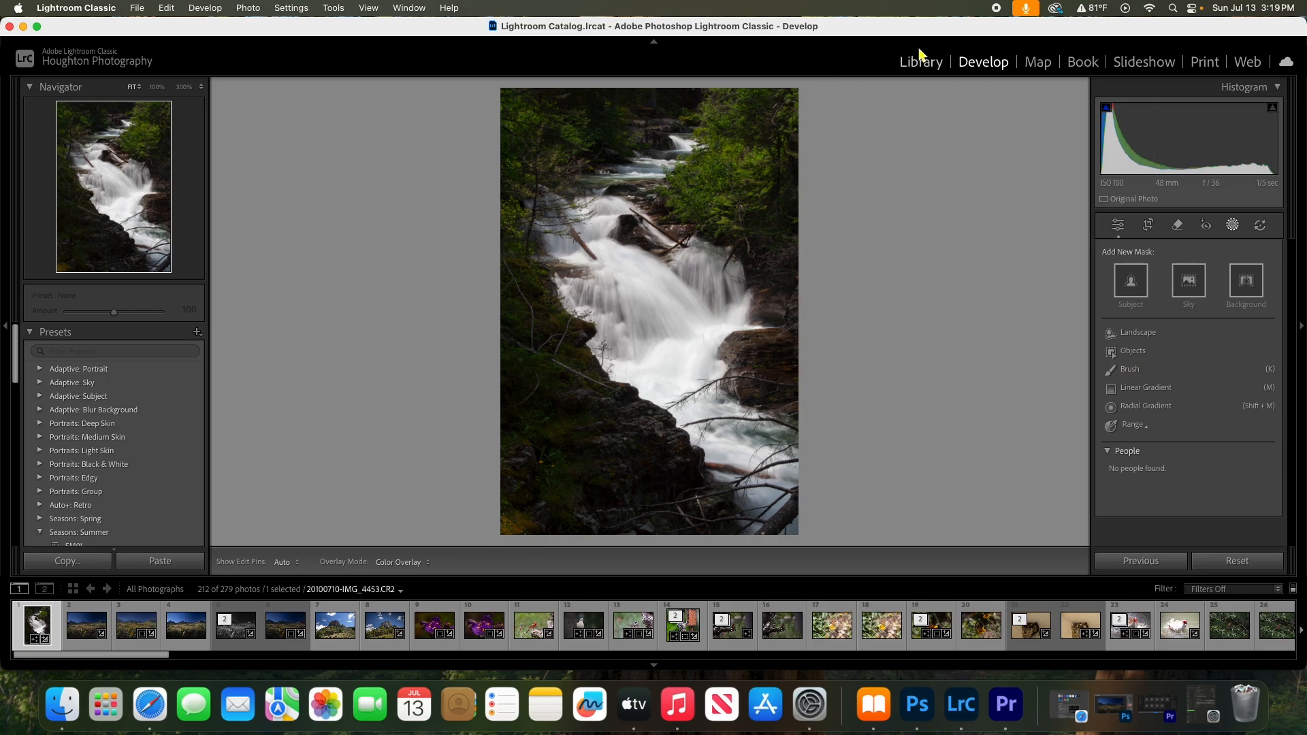
left_click(1232, 227)
left_click(1234, 229)
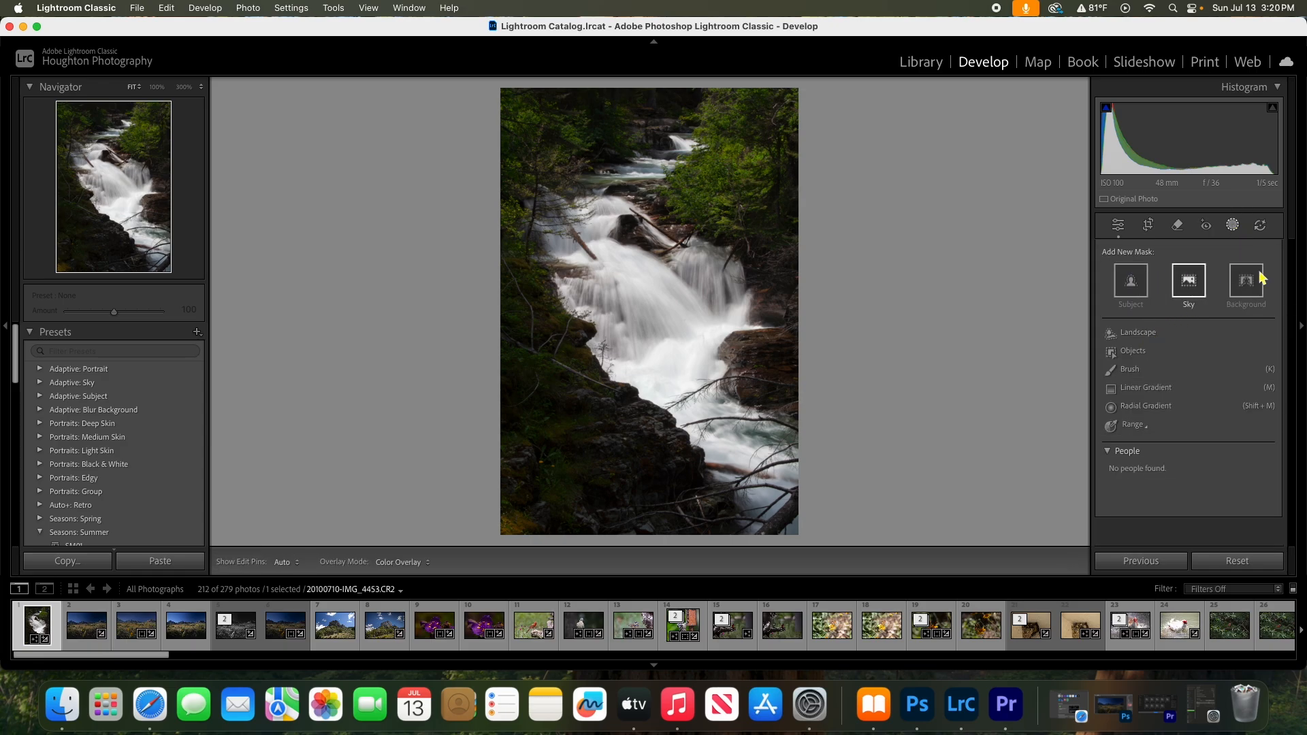
left_click(1144, 338)
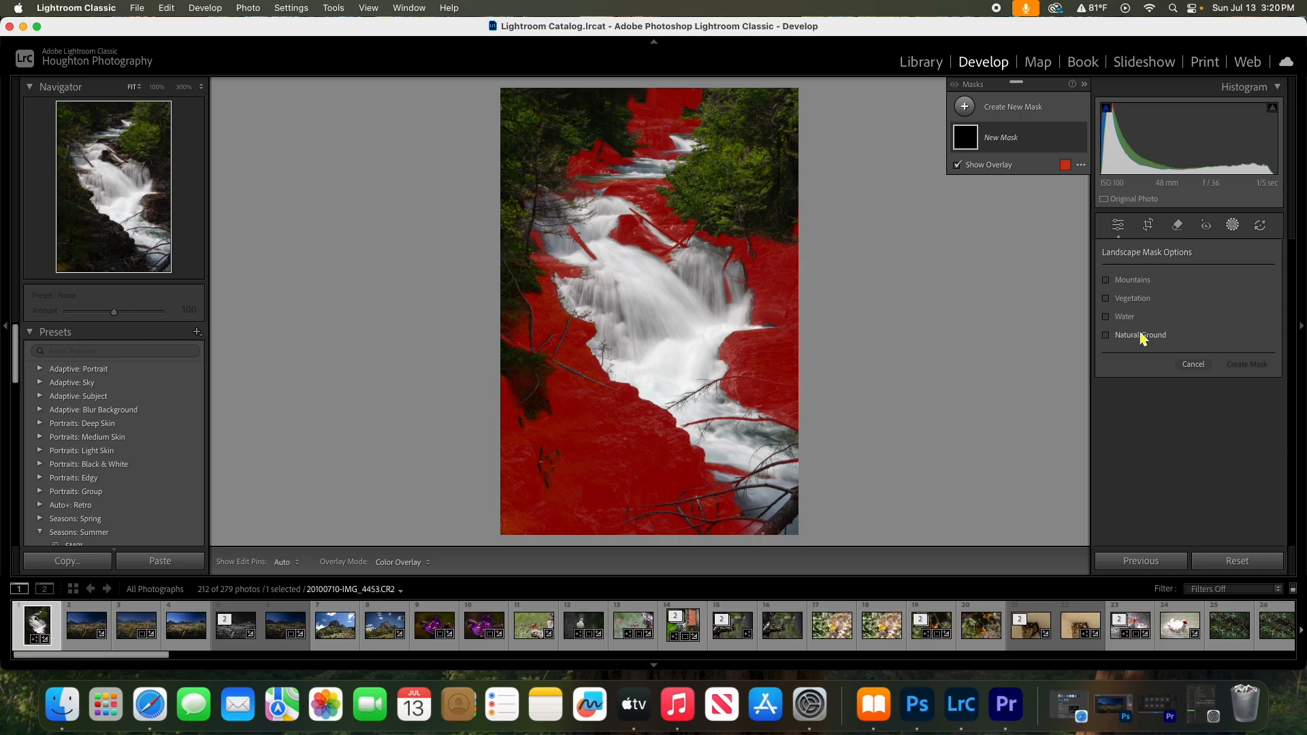
left_click(1106, 336)
left_click(1106, 299)
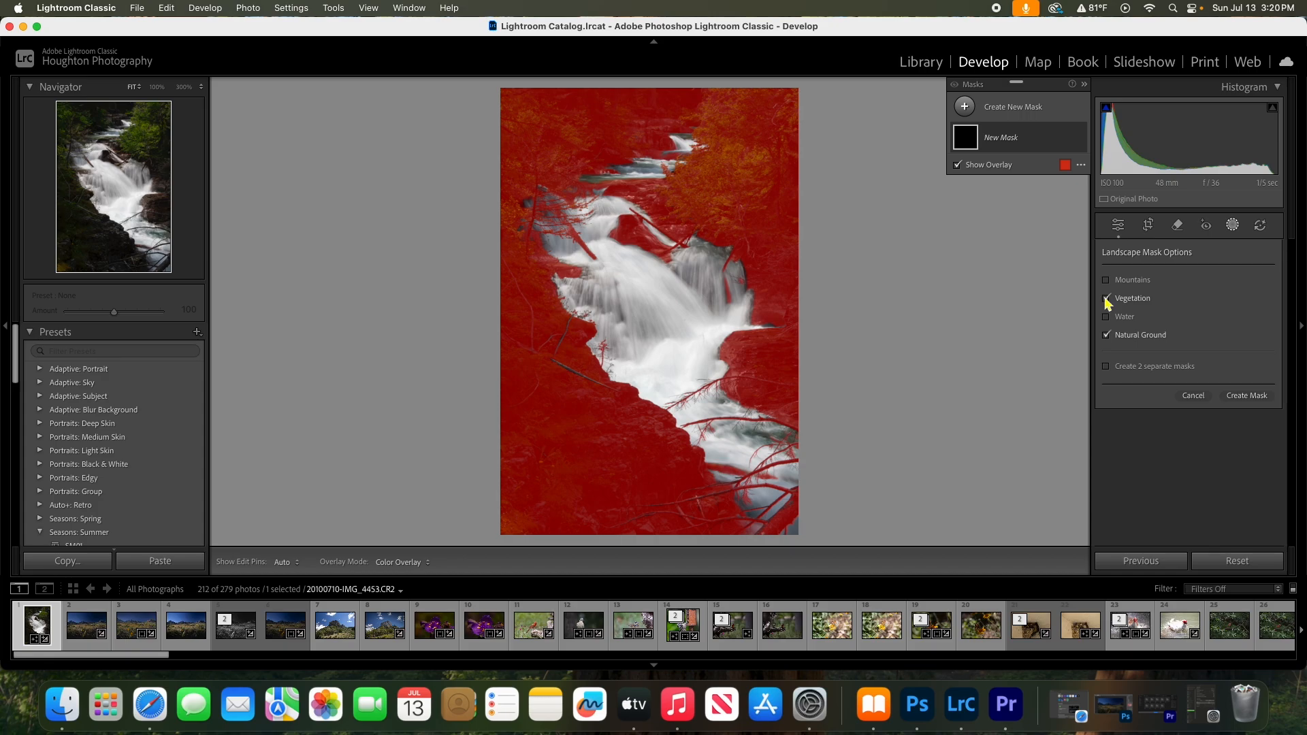
left_click(1232, 397)
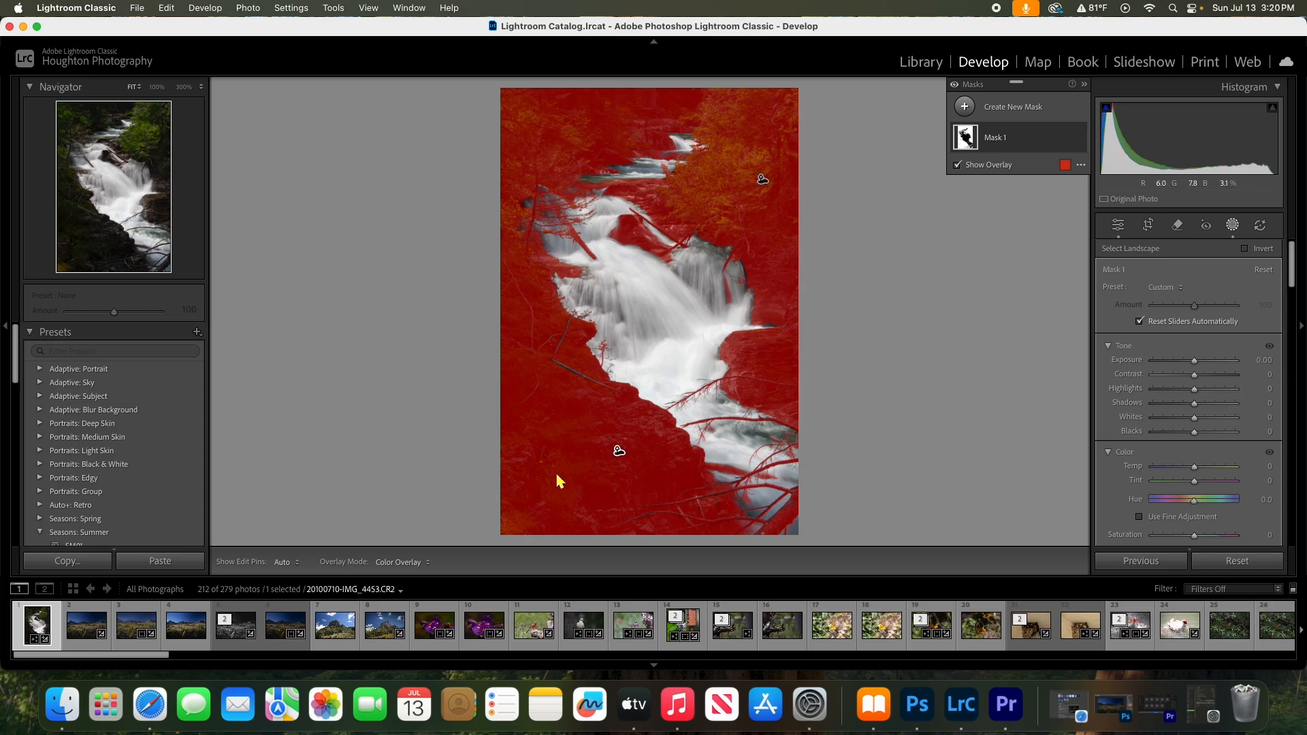
Step: Set the landscape mask's Exposure to 0.70
left_click_drag(1291, 255, 1294, 271)
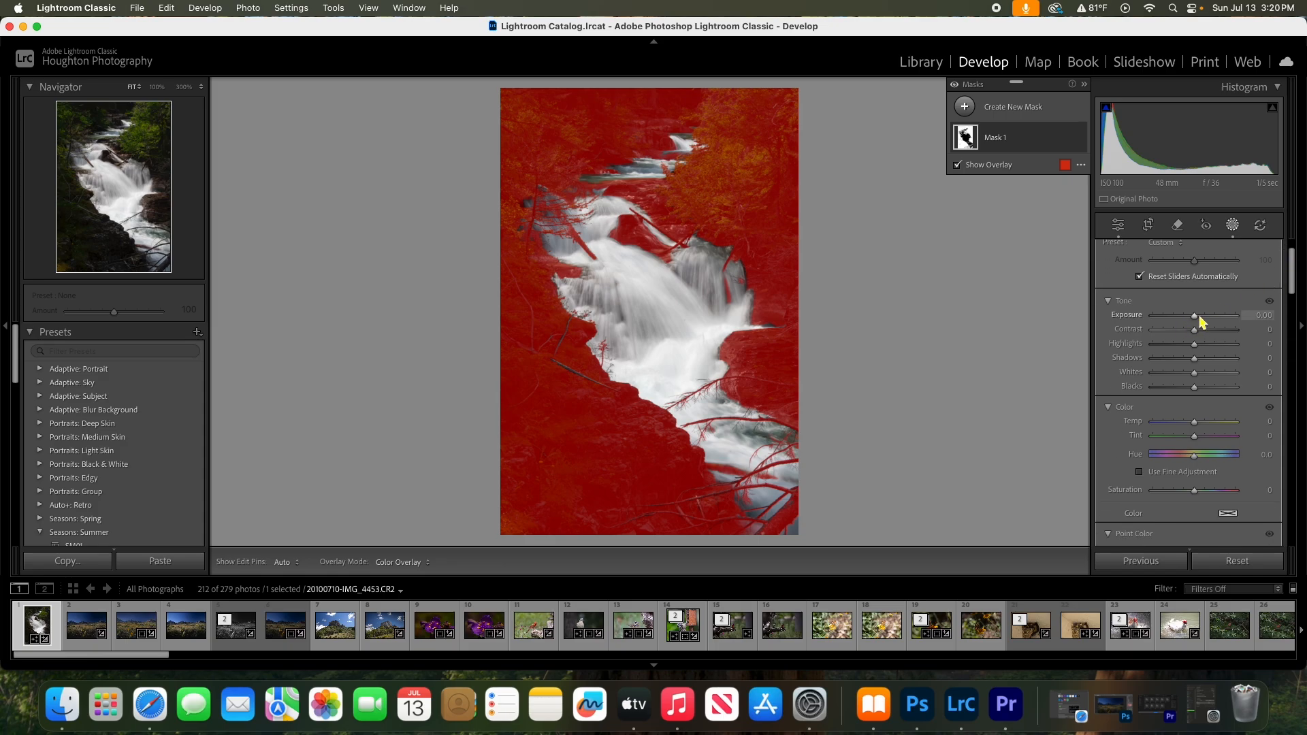
mouse_move(1293, 270)
left_mouse_down()
mouse_move(1293, 391)
mouse_move(1293, 265)
left_mouse_up()
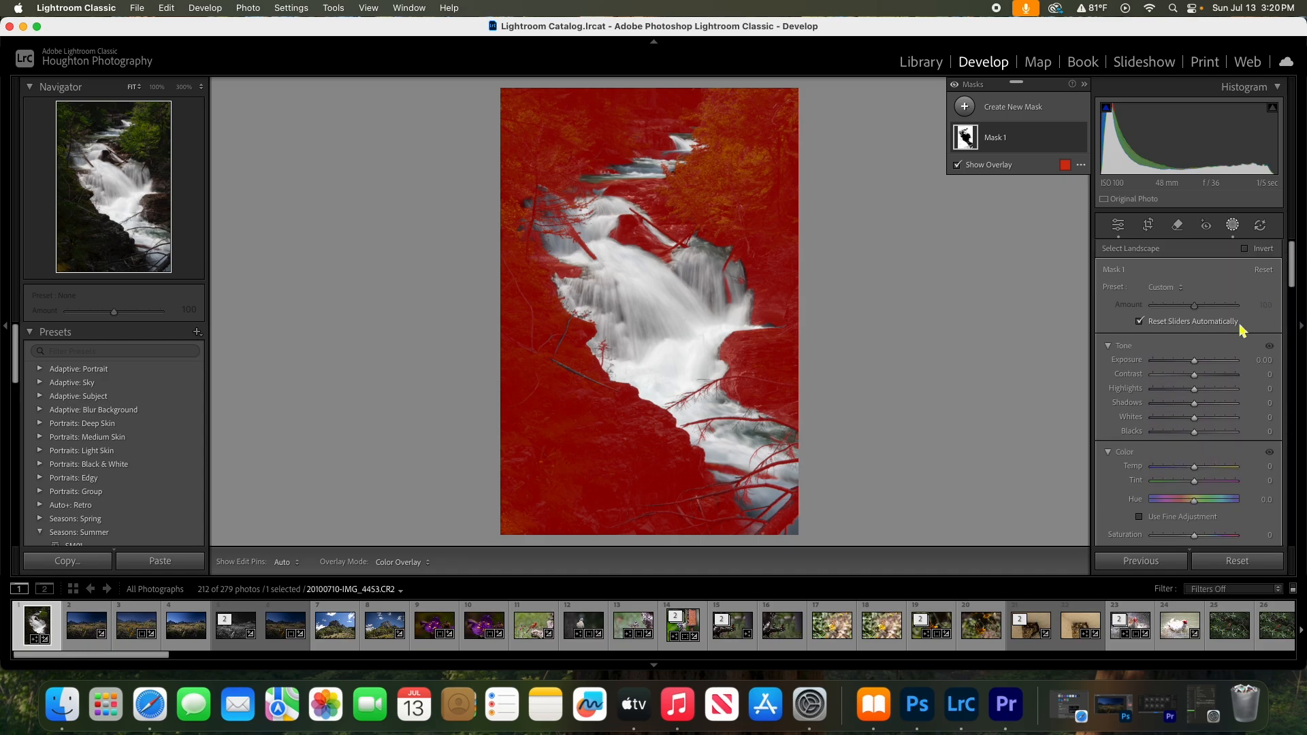
left_click_drag(1195, 362, 1206, 365)
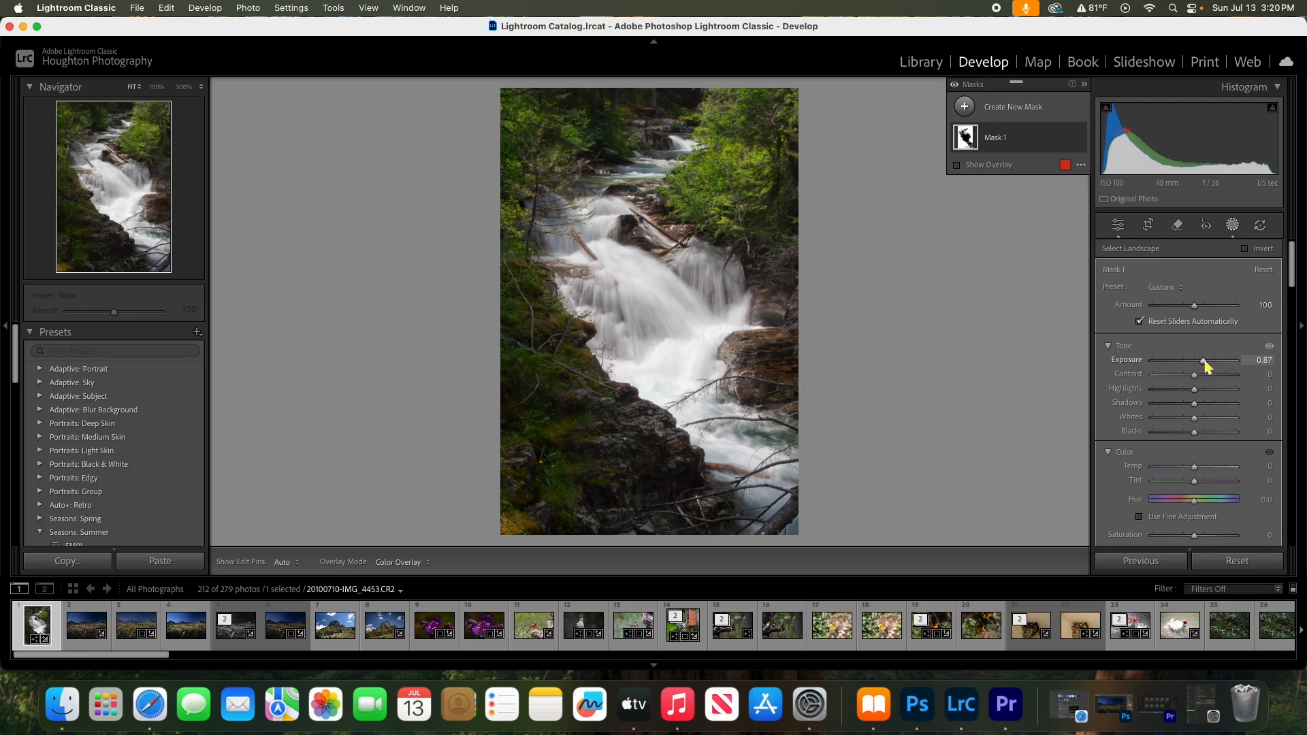
left_click_drag(1206, 366, 1204, 366)
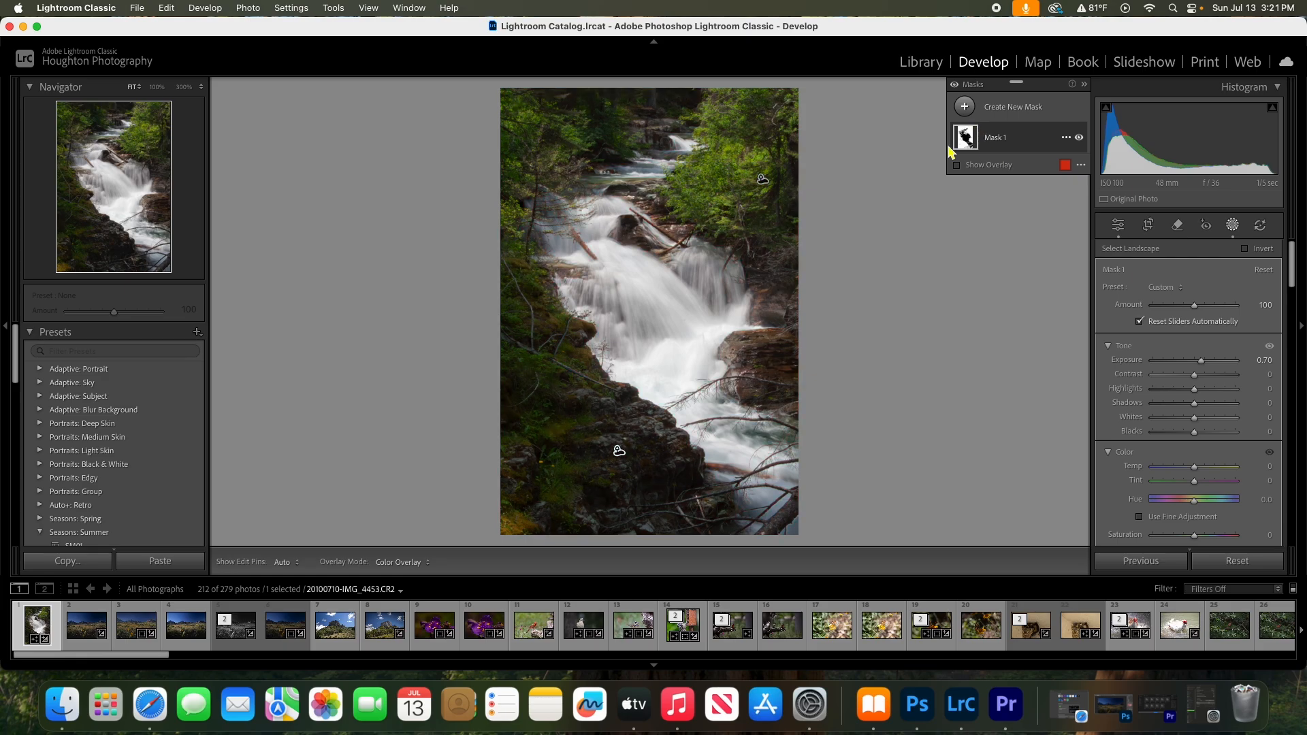
Step: Check the landscape mask's coverage with its red overlay and set the mask's Contrast to 14
left_click(958, 165)
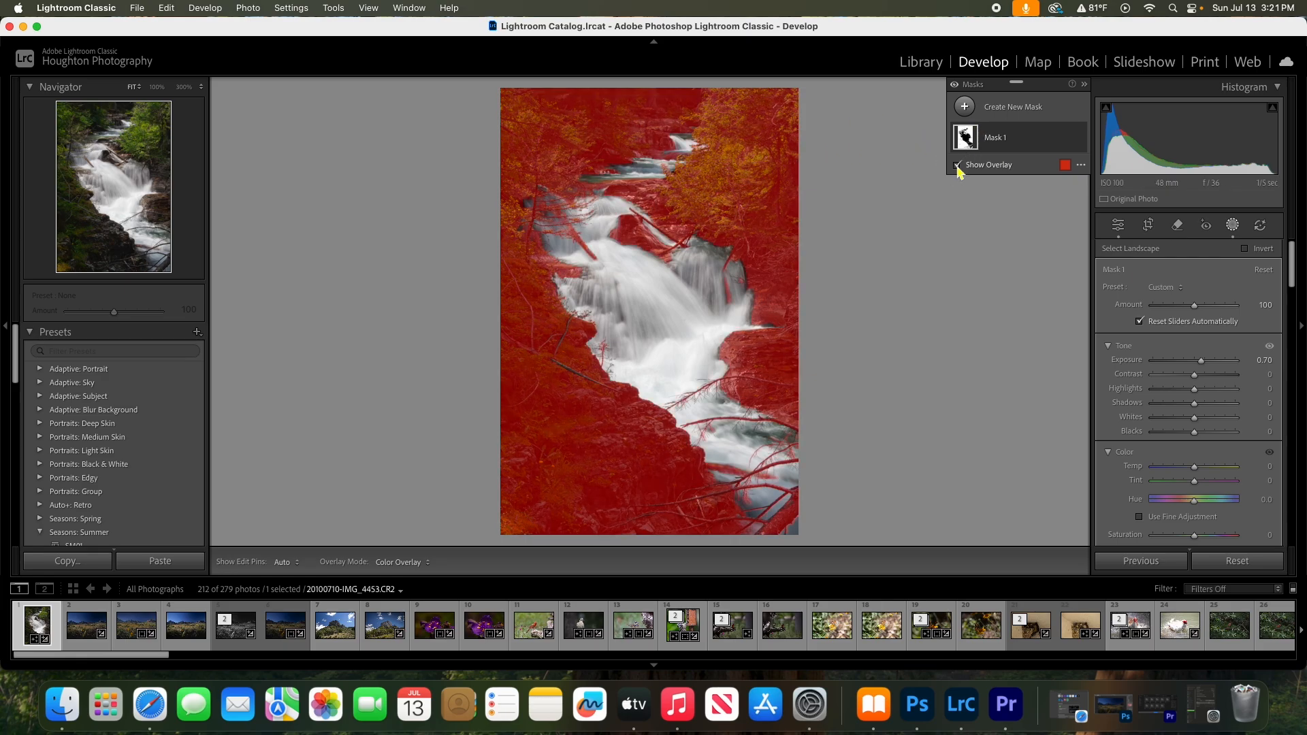
left_click(957, 166)
left_click(957, 166)
left_click_drag(1198, 378, 1202, 382)
Step: Set the landscape mask's Saturation to 15 and turn off the red overlay
left_click(1293, 264)
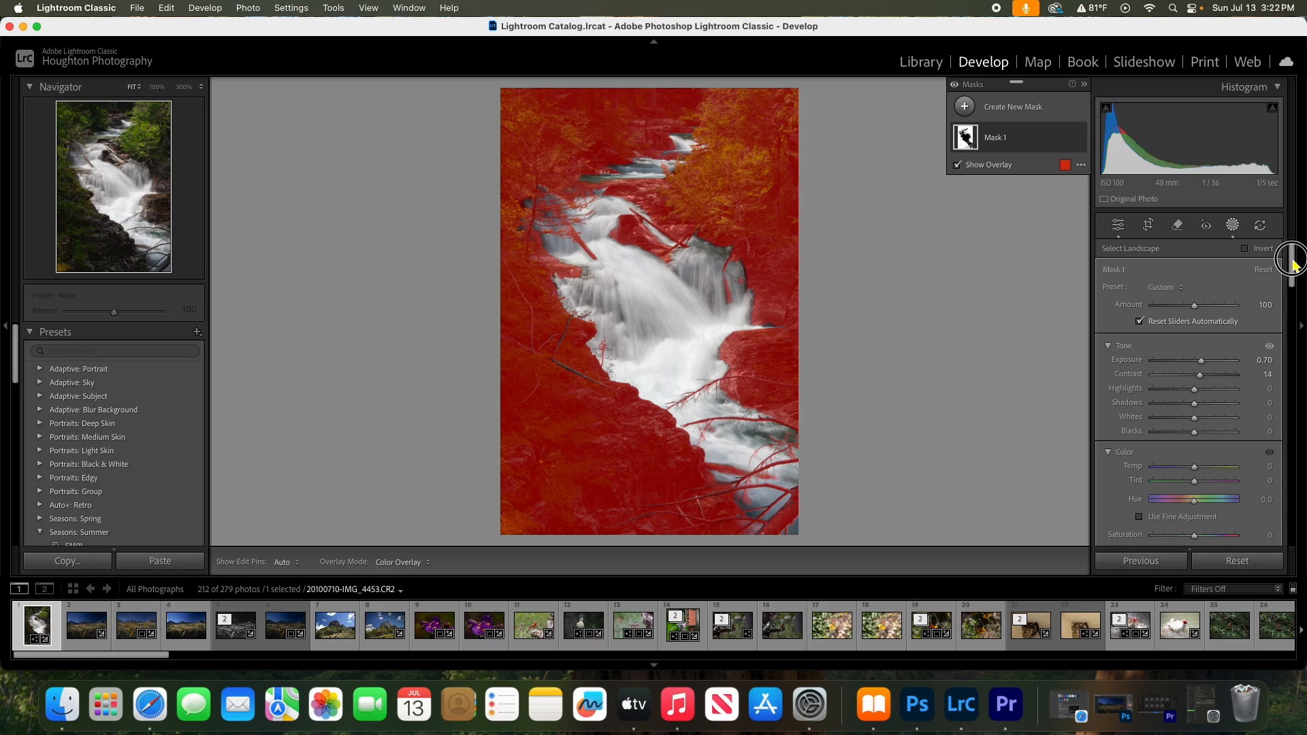
left_click_drag(1293, 265, 1293, 274)
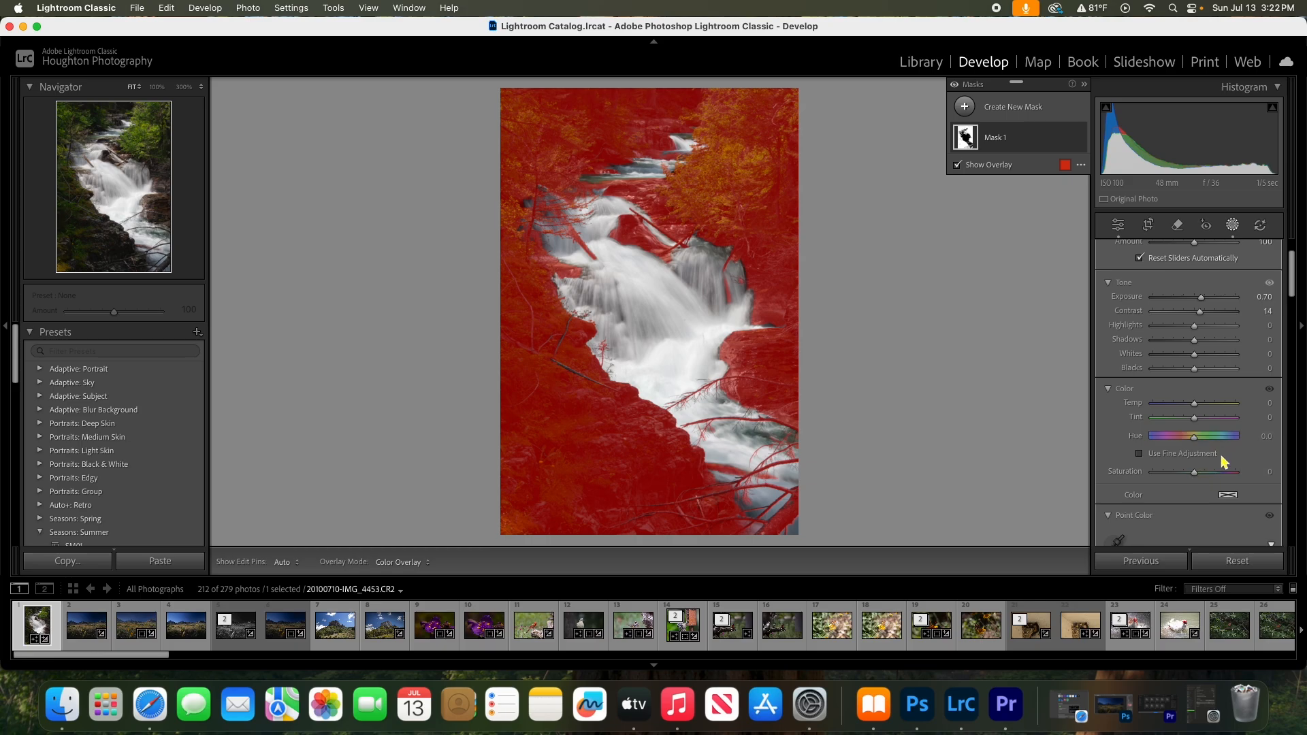
left_click_drag(1199, 480, 1204, 480)
left_click(958, 165)
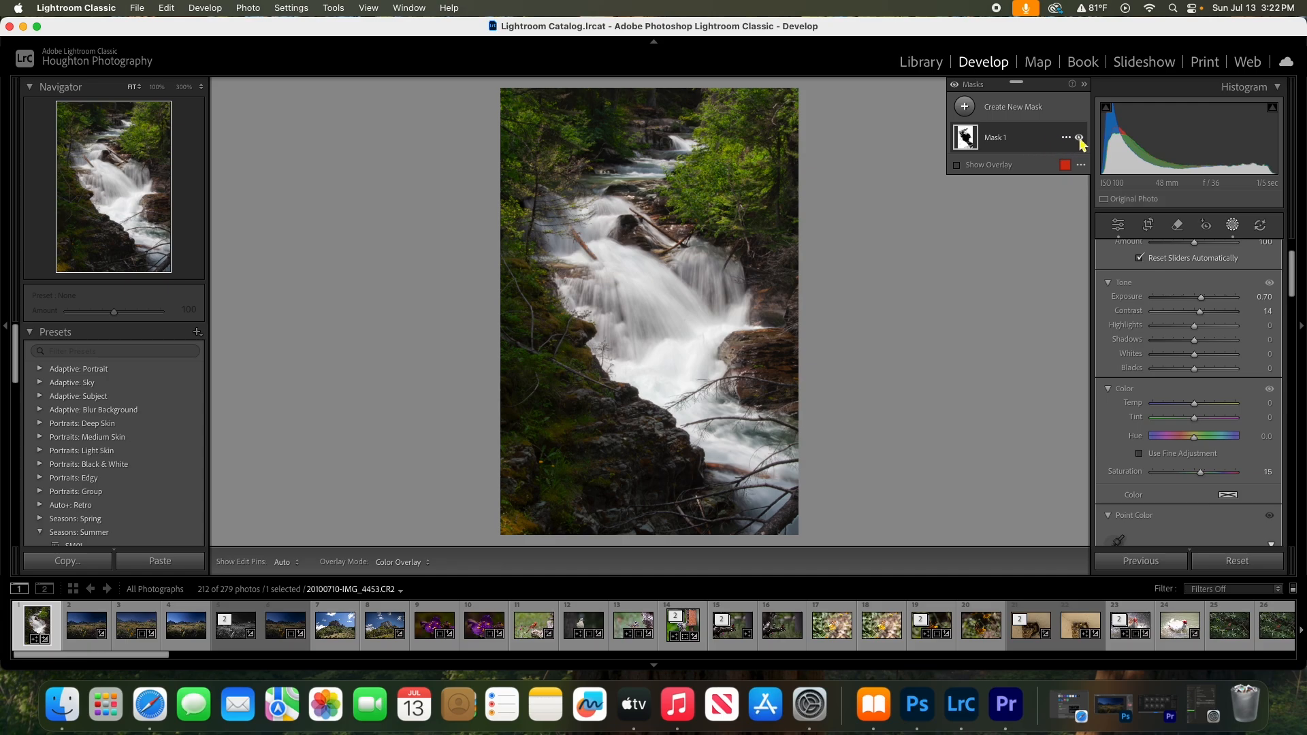
Step: Compare the whole photo with the landscape mask's tone and saturation adjustments hidden and shown
left_click(1080, 138)
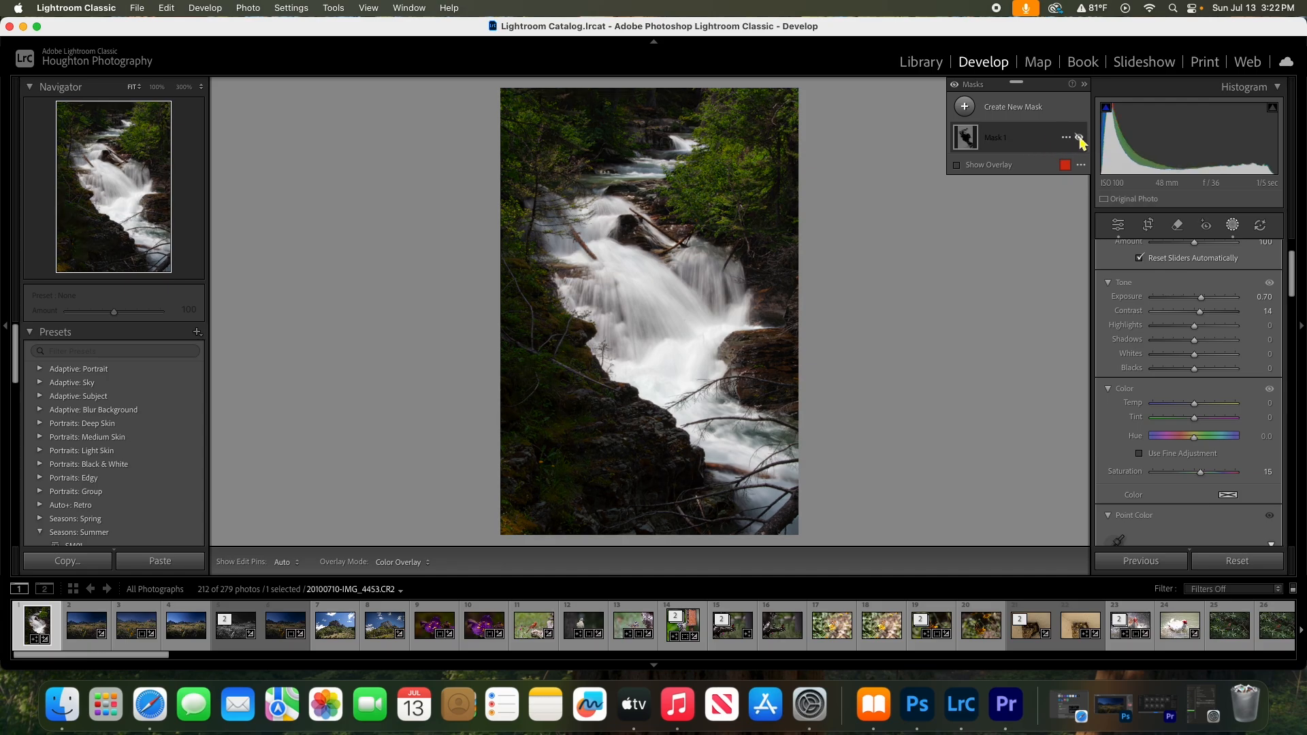
left_click(1080, 138)
left_click(1080, 138)
left_click(1080, 138)
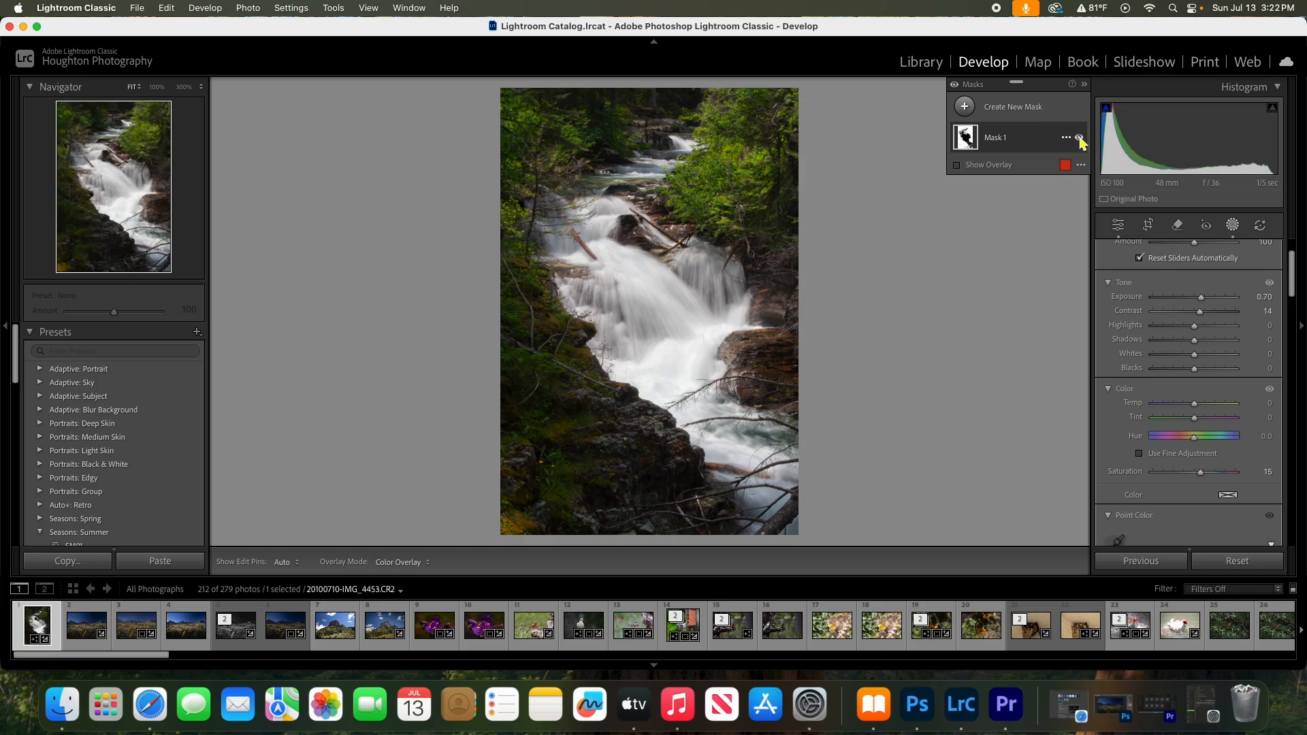
left_click(1080, 138)
left_click(1080, 138)
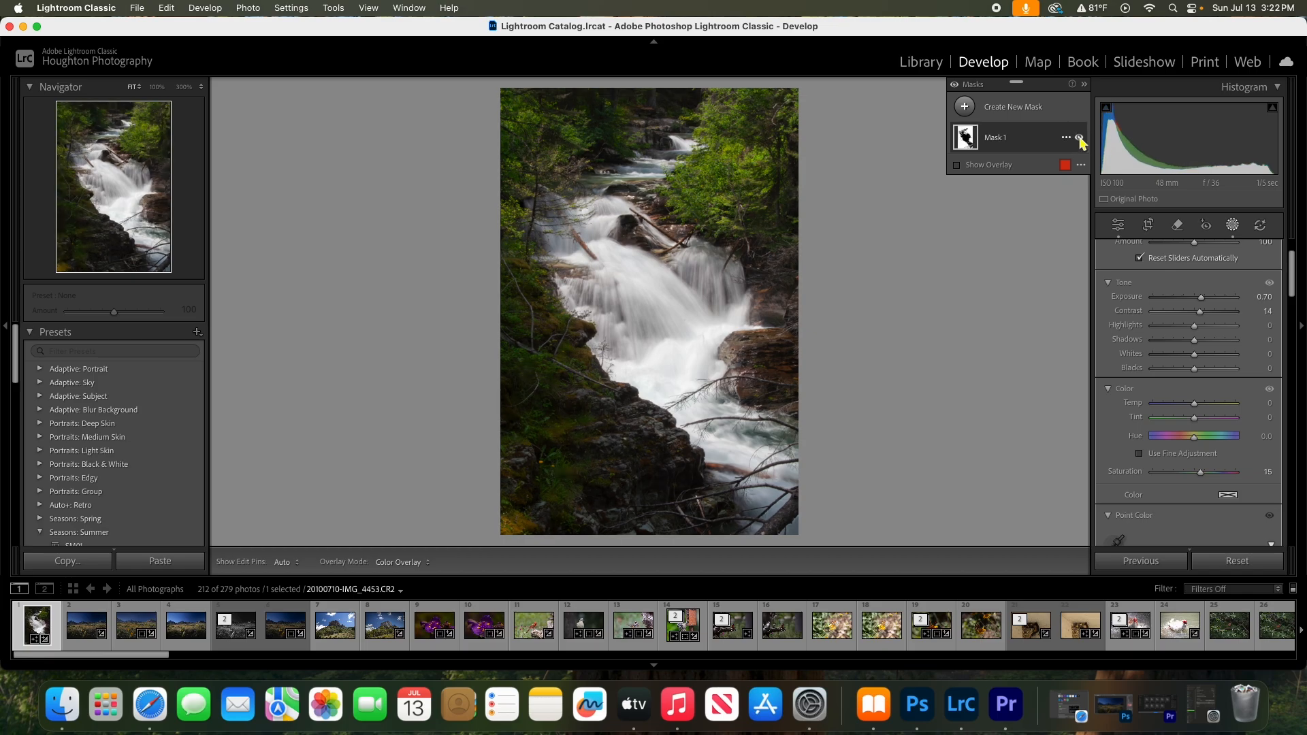
left_click(1080, 138)
left_click(1080, 138)
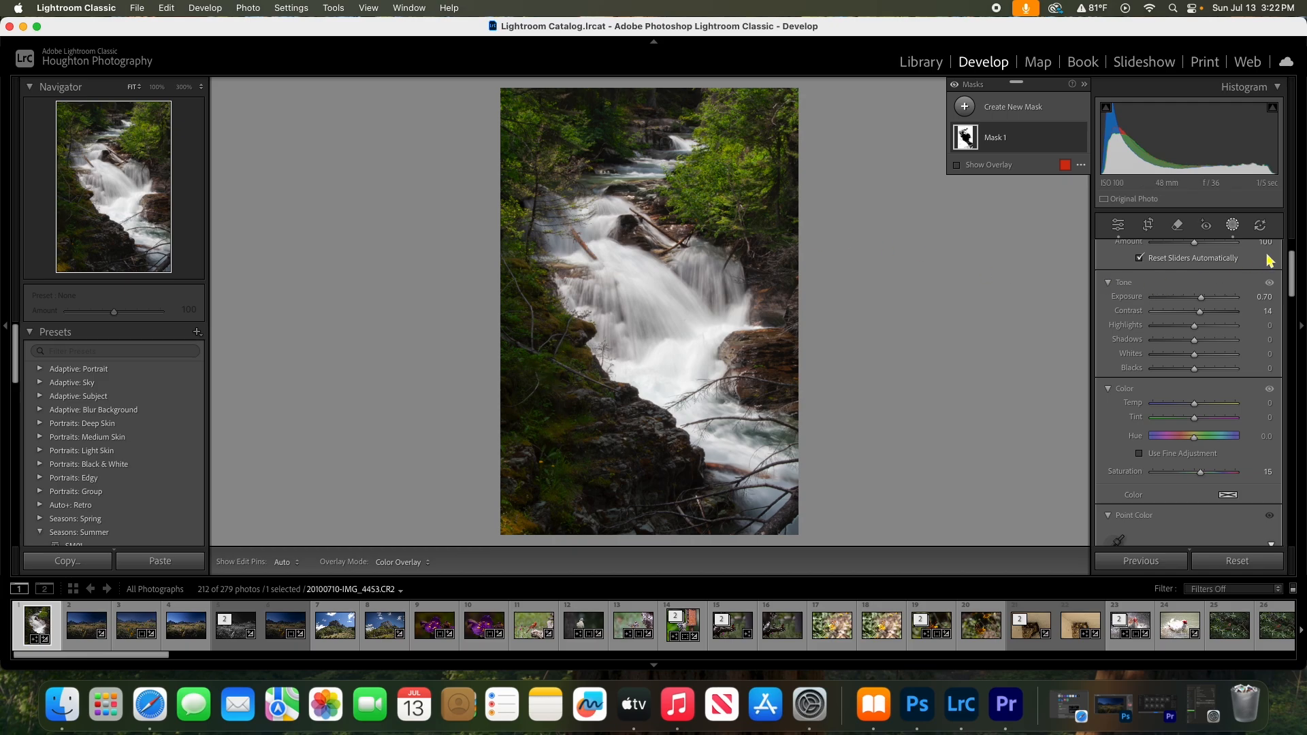
Step: Set the landscape mask's Texture to 40 and compare the photo with the mask hidden and shown
left_click_drag(1292, 268, 1294, 389)
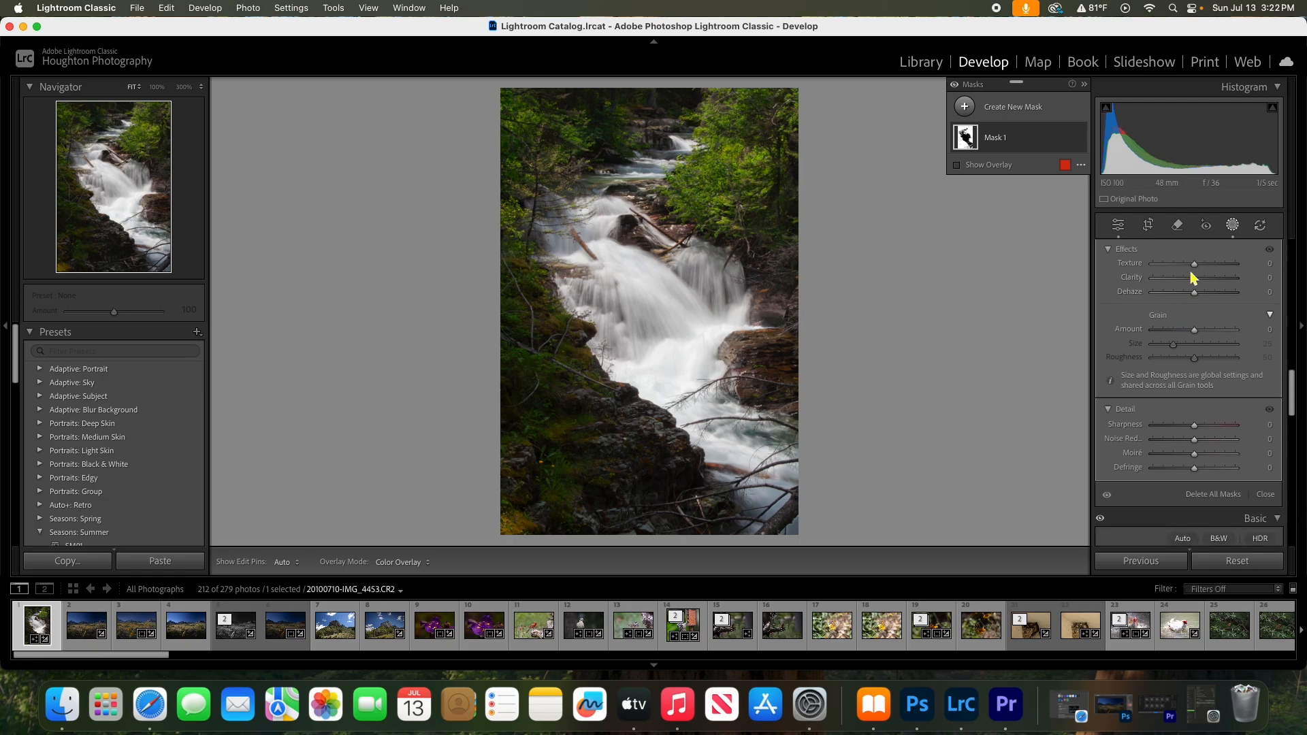
left_click_drag(1194, 264, 1212, 273)
left_click(1079, 138)
left_click(1079, 139)
left_click(1079, 139)
left_click(1079, 139)
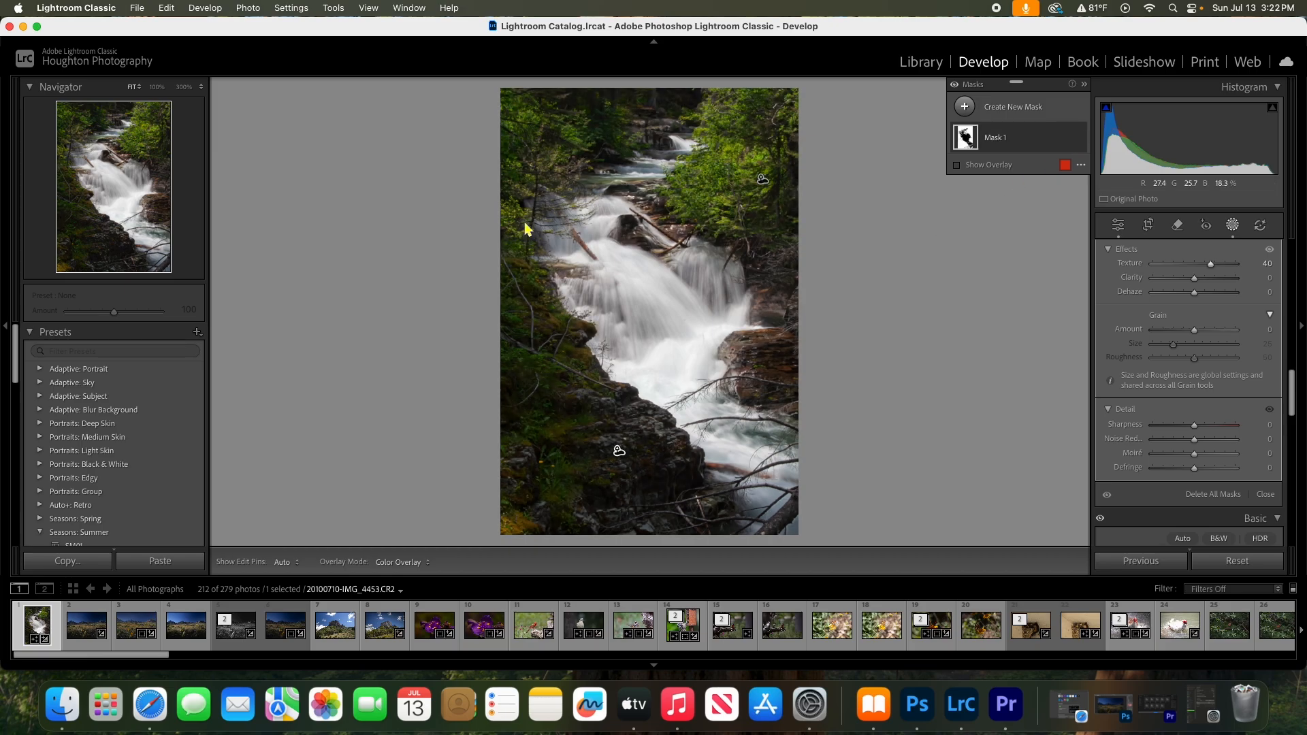
Step: Examine the dark rocks beside the lower falls at 100%, comparing them with the landscape mask hidden and shown
left_click(160, 90)
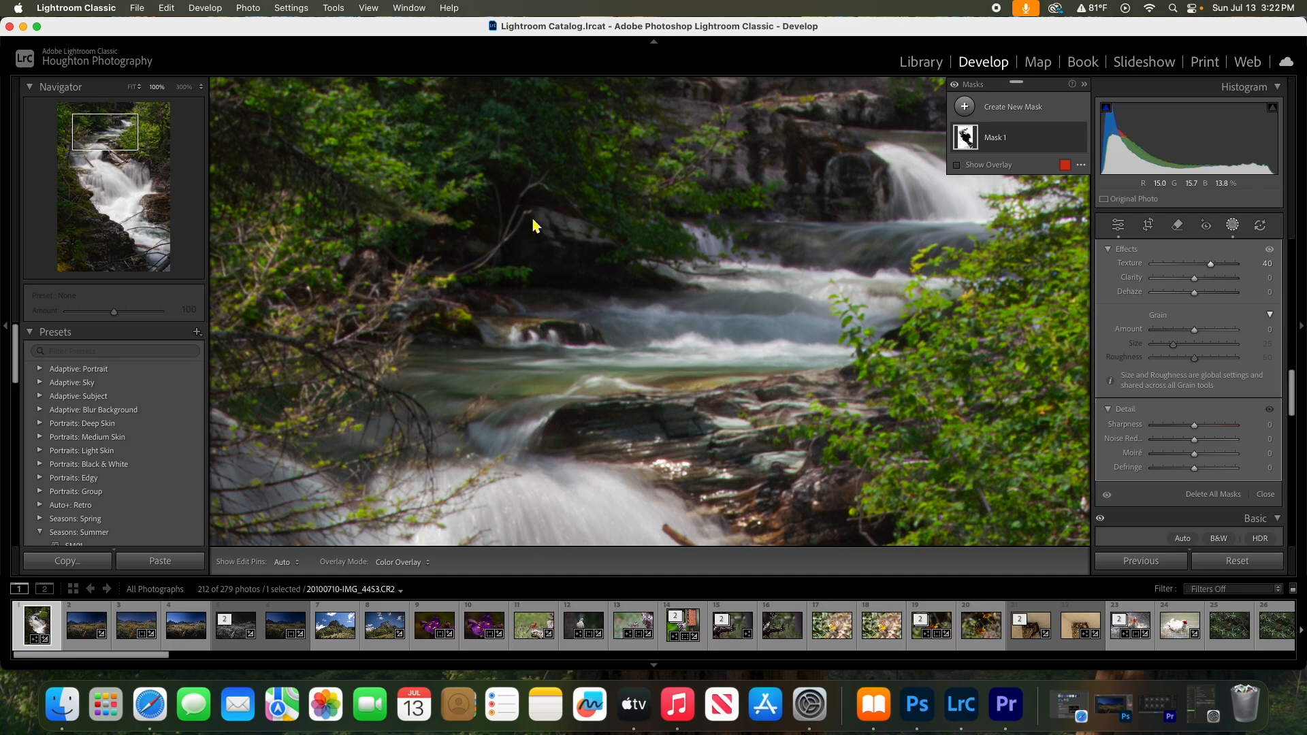
left_click(126, 147)
left_click_drag(125, 147, 108, 231)
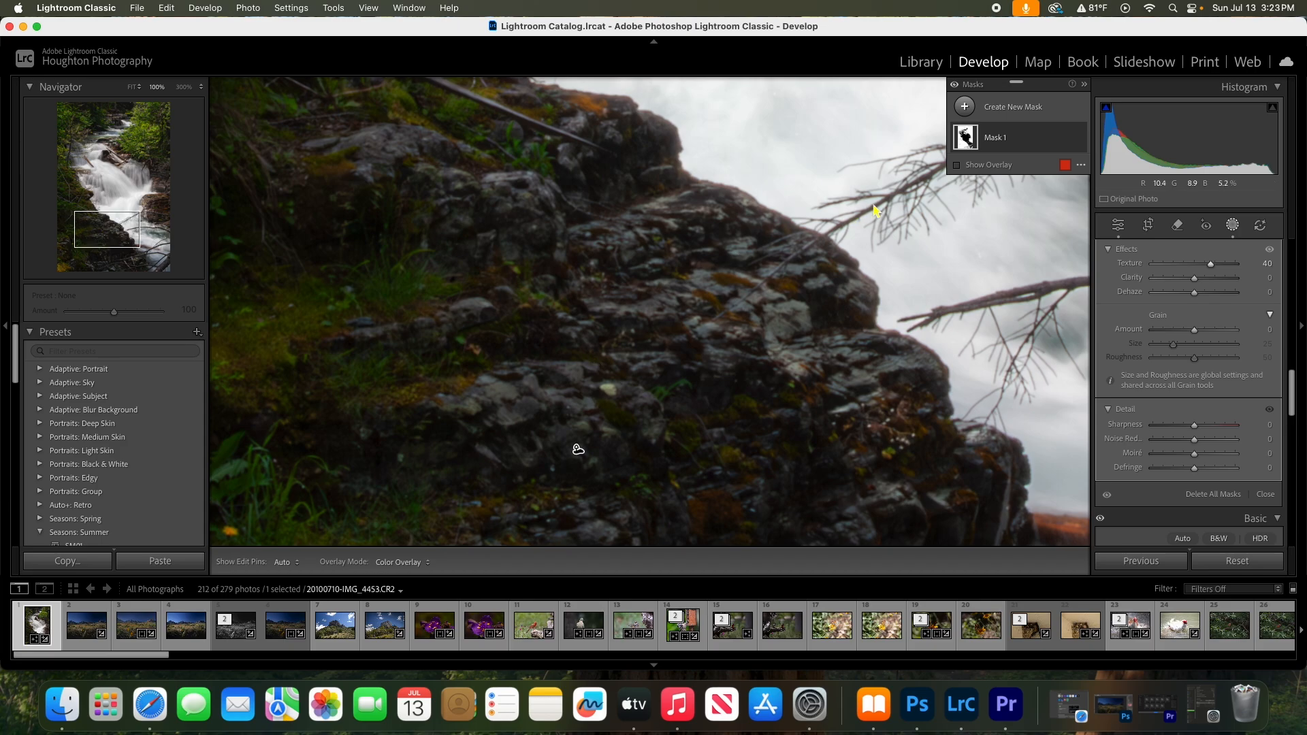
left_click(1080, 138)
left_click(1080, 138)
left_click(1080, 138)
left_click(1079, 138)
left_click(1080, 138)
left_click(1080, 138)
left_click(1079, 139)
left_click(1080, 139)
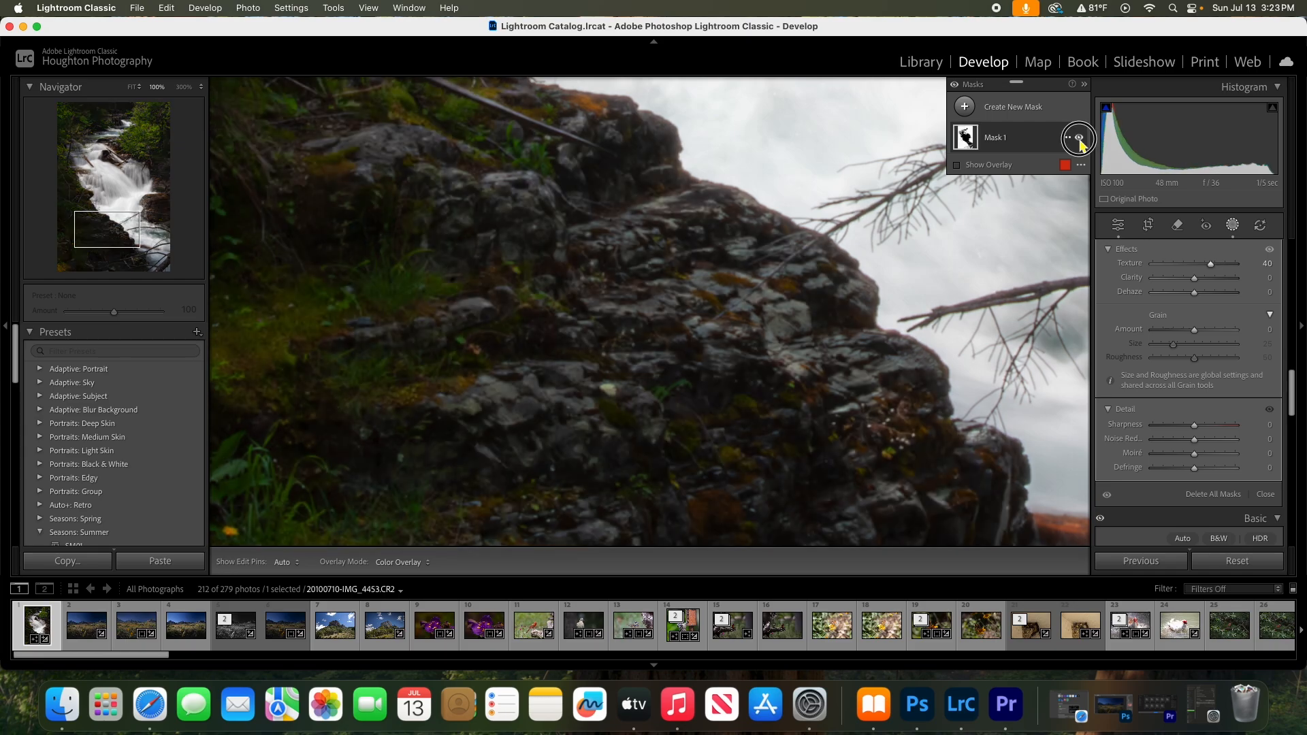
Step: Set the landscape mask's Shadows to 29 and check the mask's coverage with the red overlay on the whole photo
left_click(131, 86)
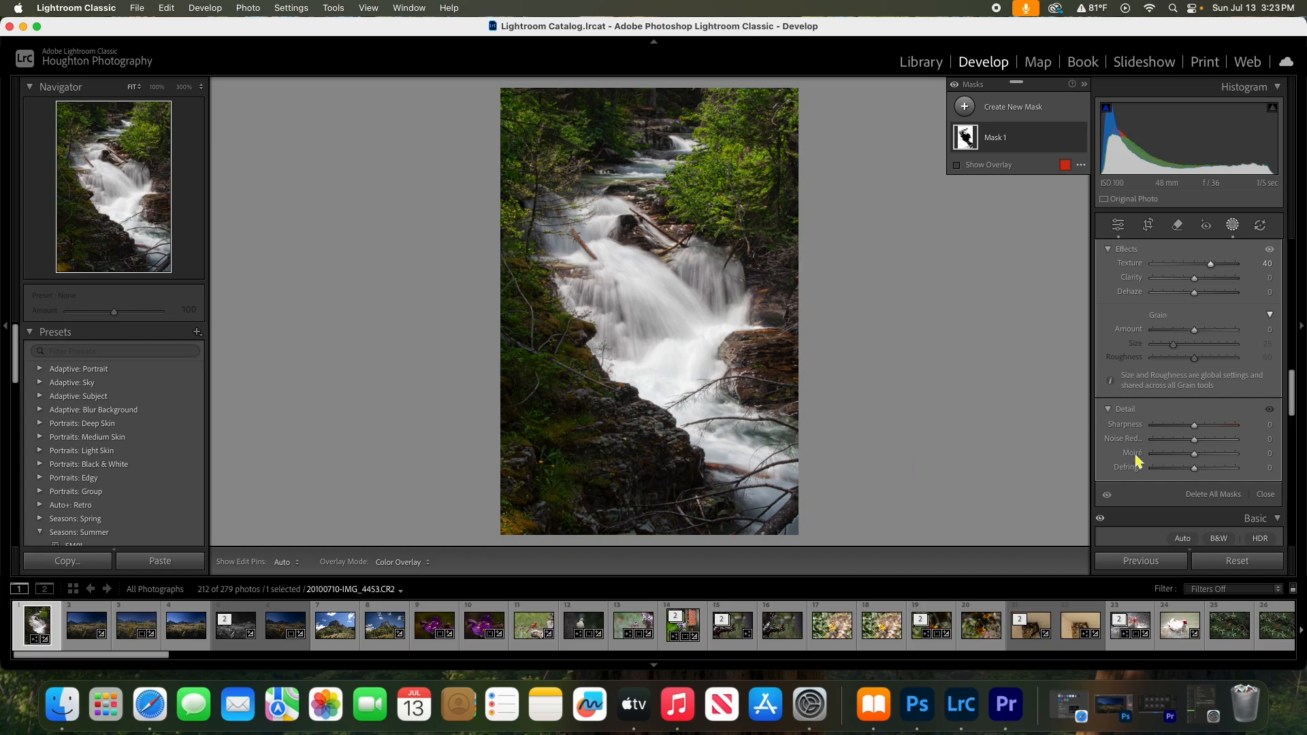
left_click_drag(1297, 395, 1295, 252)
left_click_drag(1198, 408, 1207, 408)
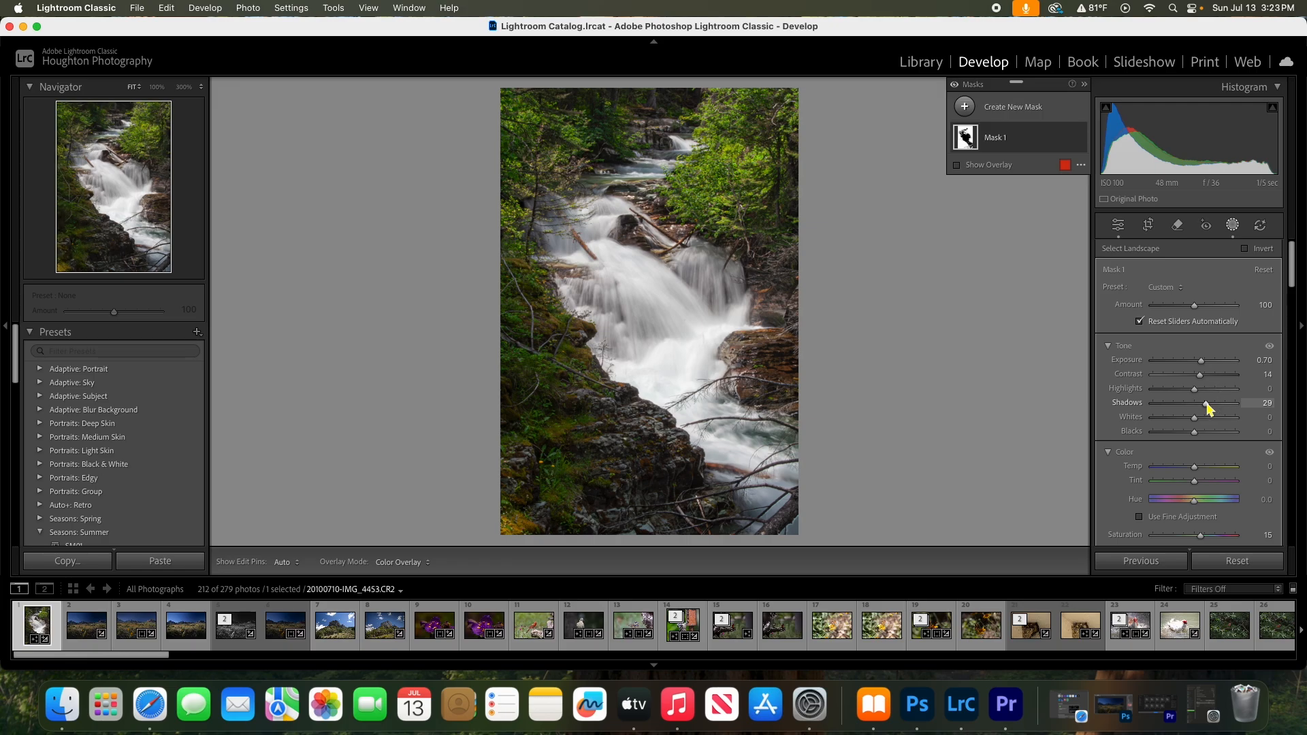
left_click(957, 164)
left_click(958, 164)
left_click(958, 165)
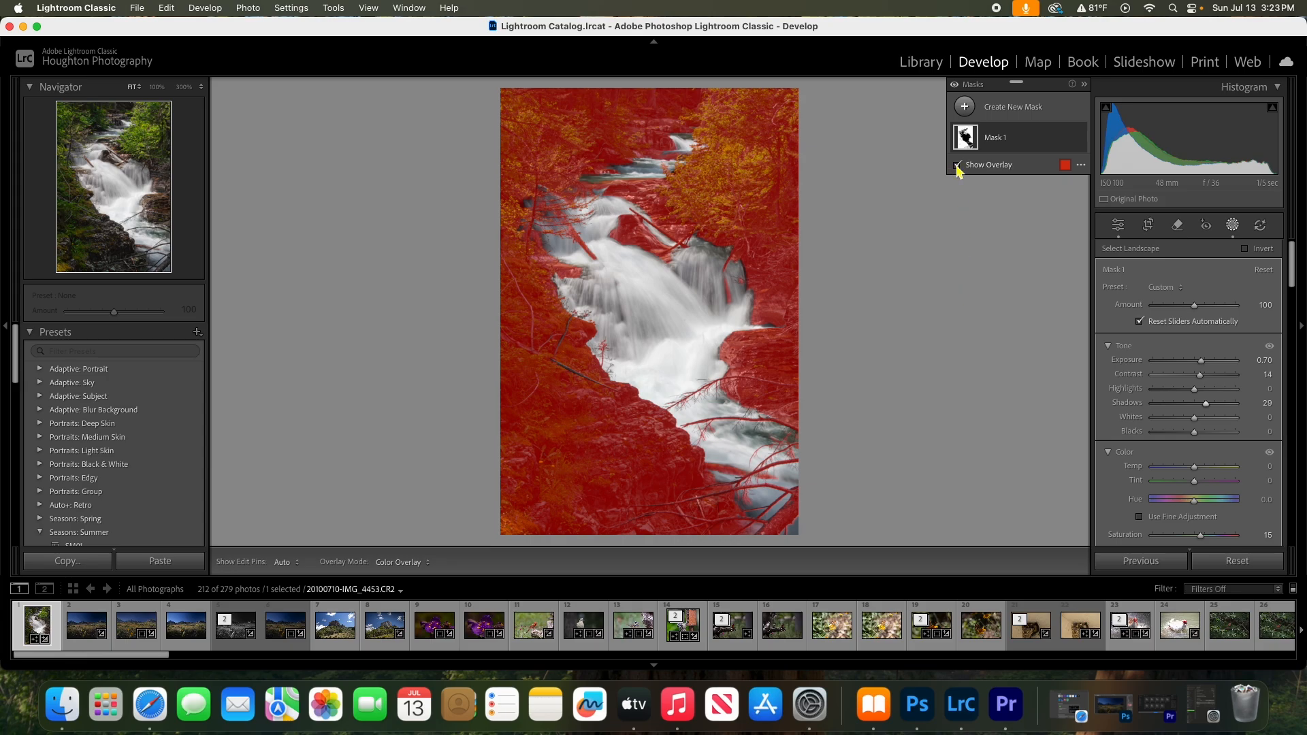
left_click(957, 166)
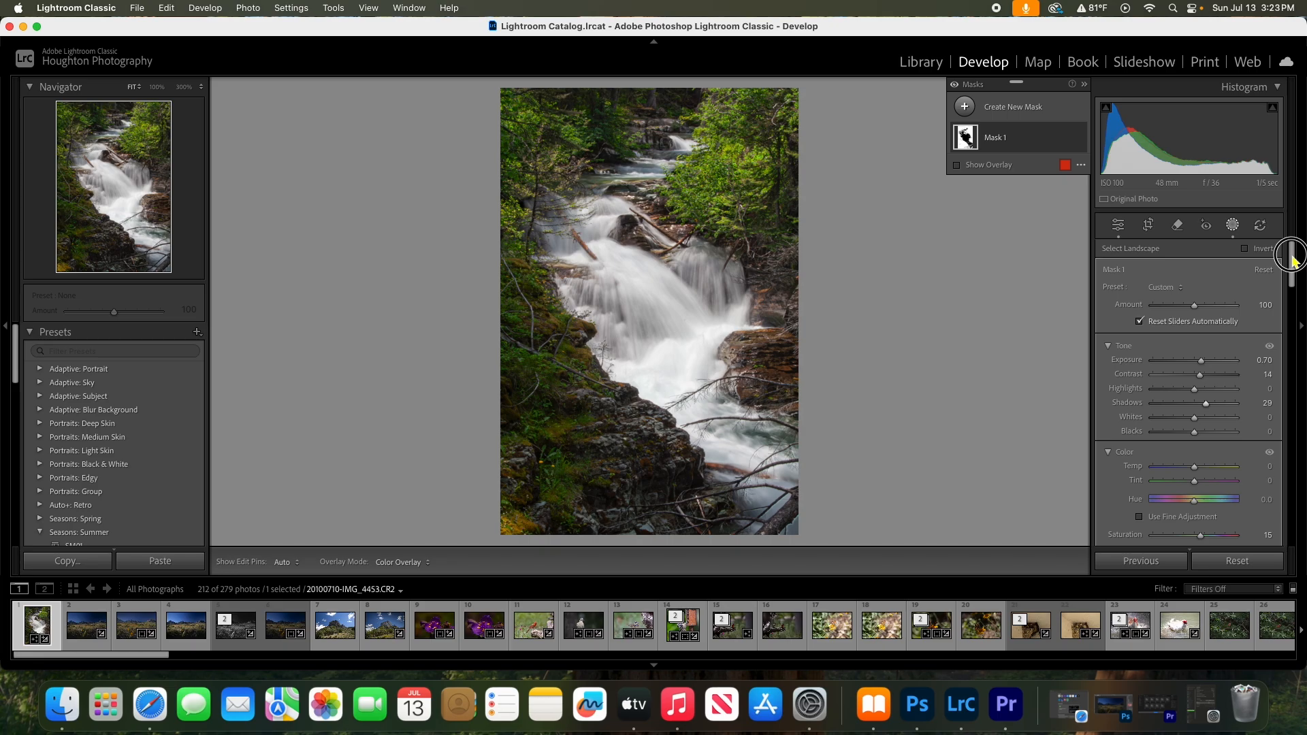
Step: Set the landscape mask's Sharpness to 33 and compare the mossy bank at 100% with the mask hidden and shown
left_click_drag(1293, 269, 1295, 388)
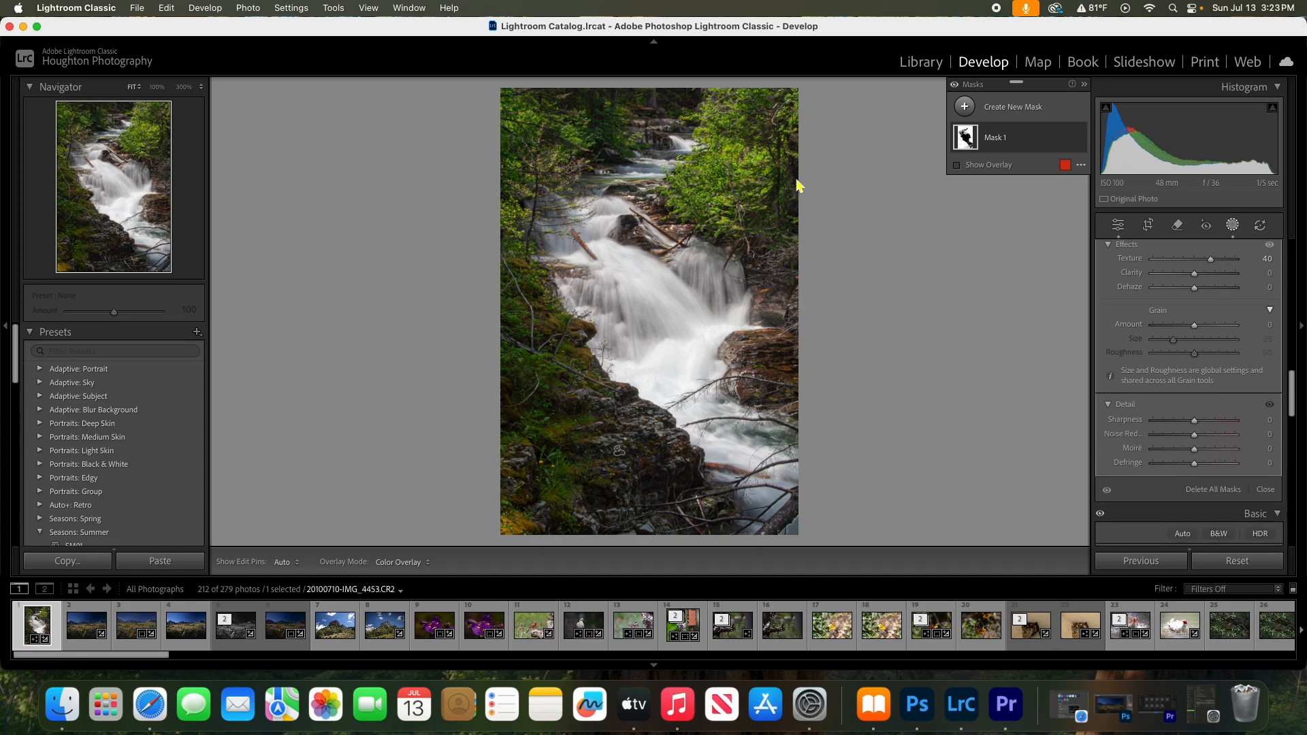
left_click_drag(1196, 422, 1211, 424)
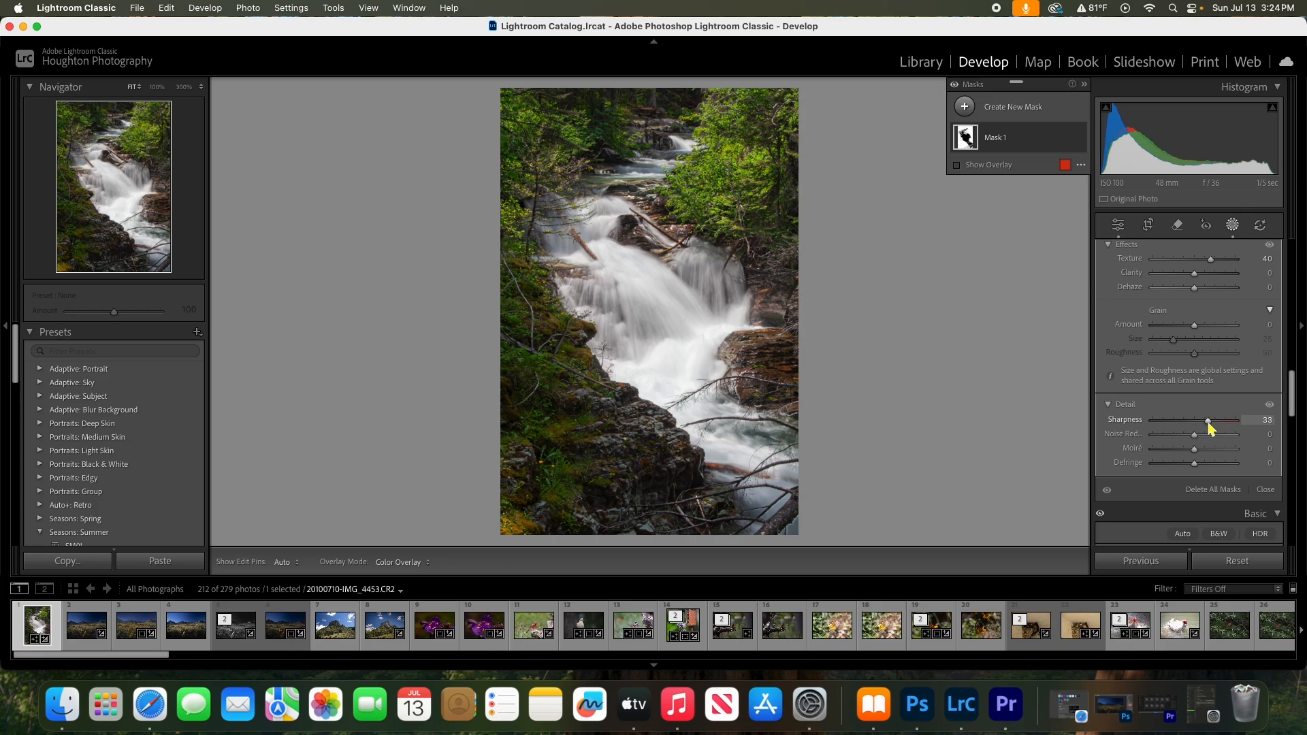
left_click(157, 87)
left_click_drag(107, 215, 89, 197)
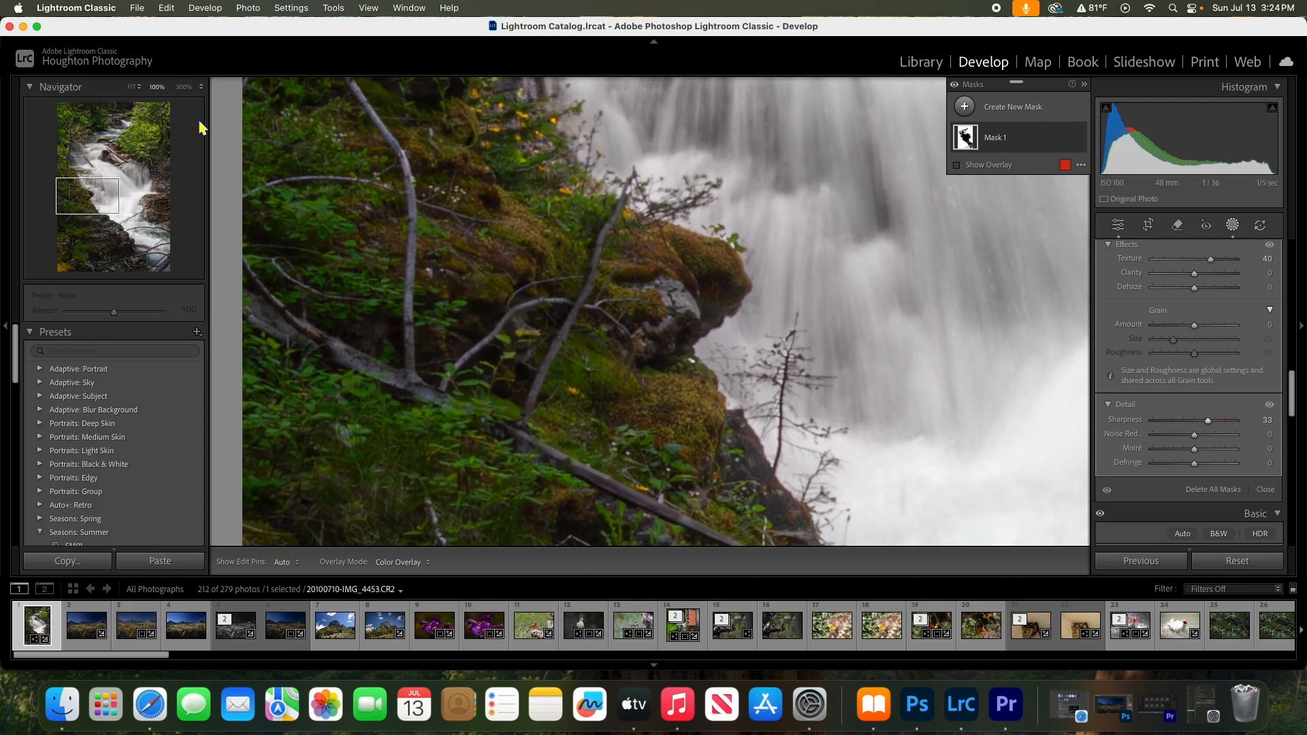
mouse_move(1068, 150)
left_click(1080, 138)
left_click(1080, 139)
left_click(1079, 138)
left_click(1080, 139)
left_click(1079, 138)
left_click(1079, 138)
left_click(131, 88)
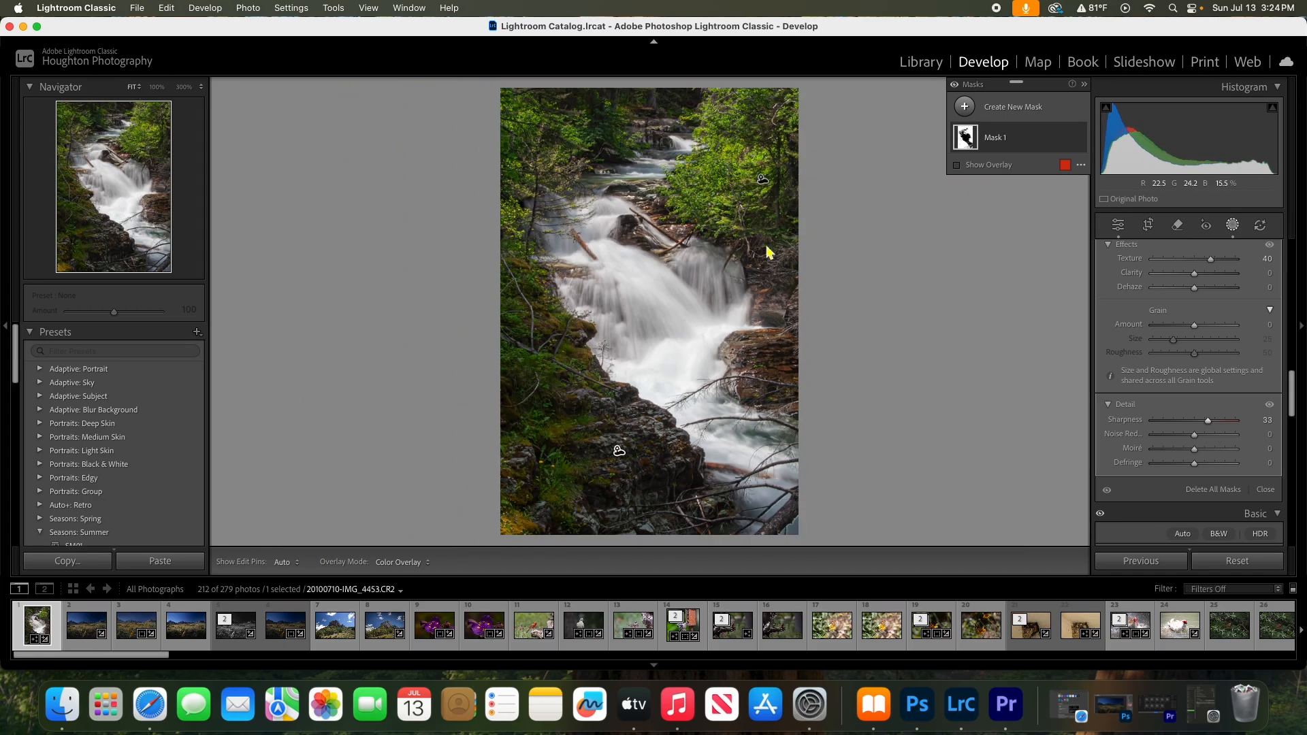
Step: Create a second landscape mask that covers only the water
left_click(1028, 109)
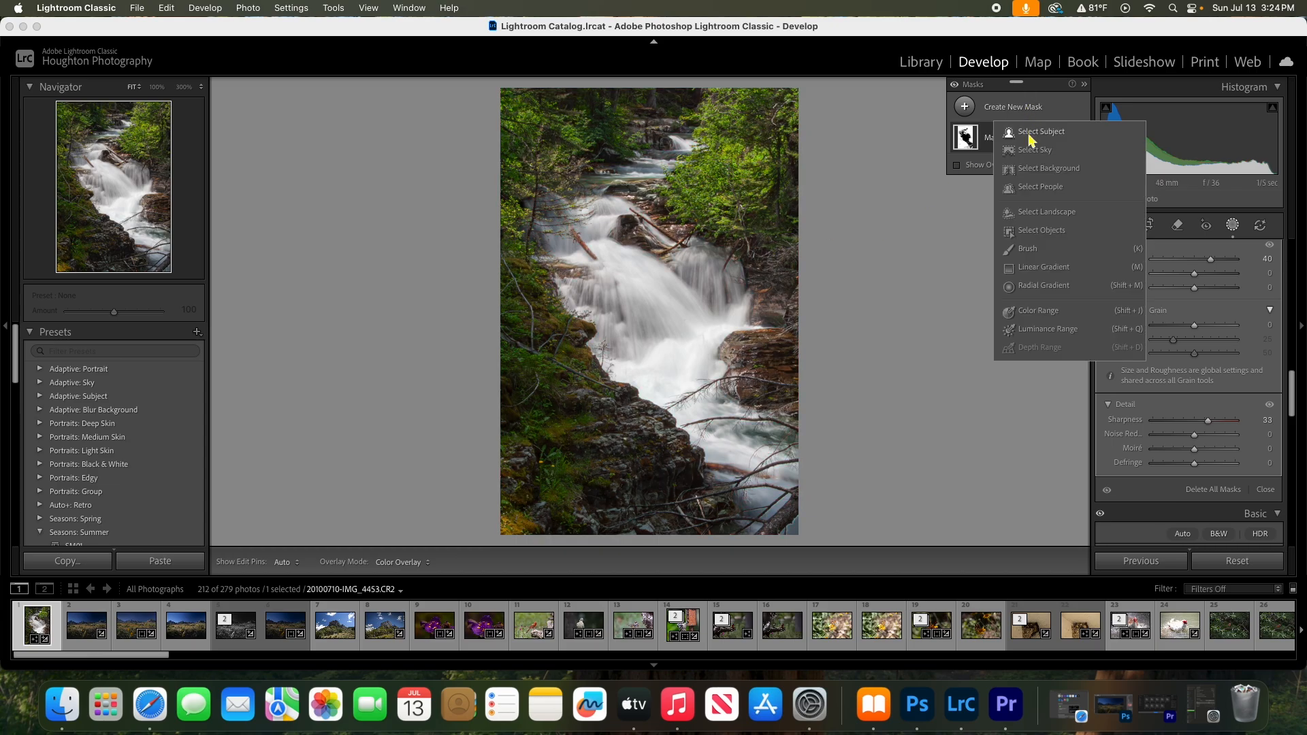
left_click(1049, 213)
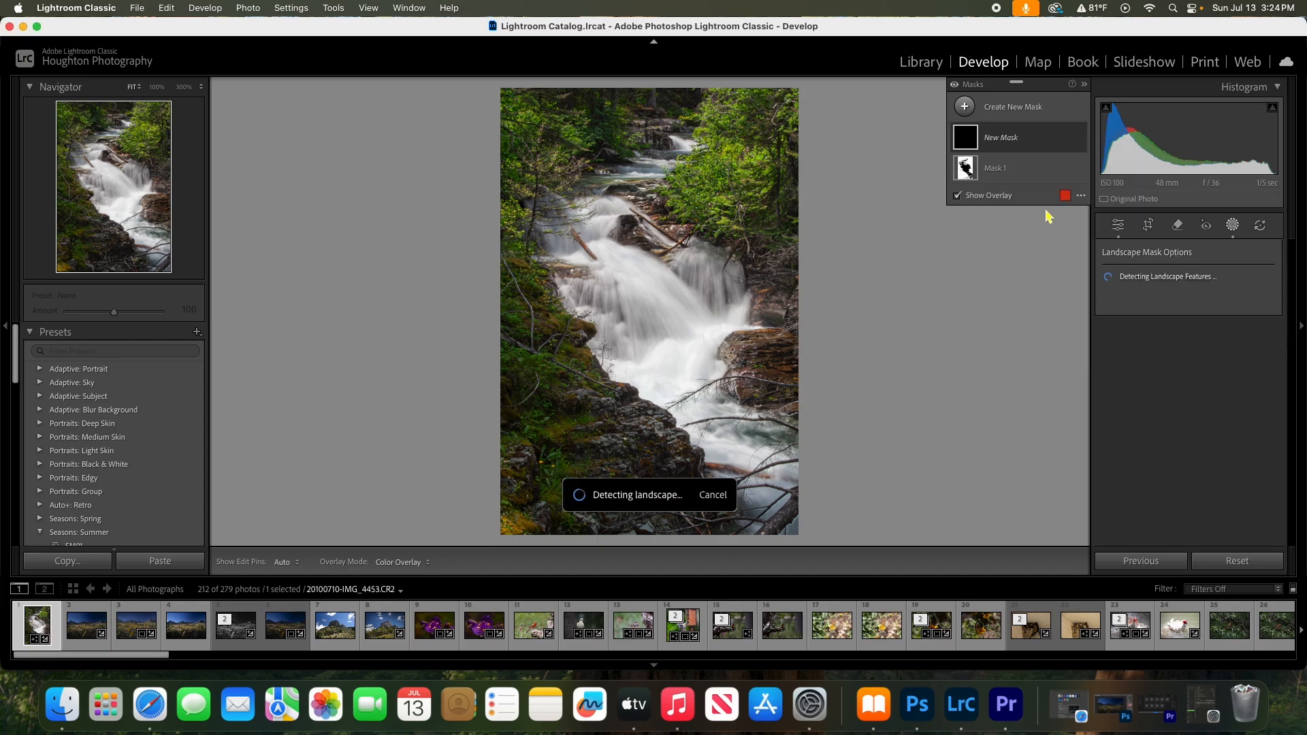
left_click(1106, 316)
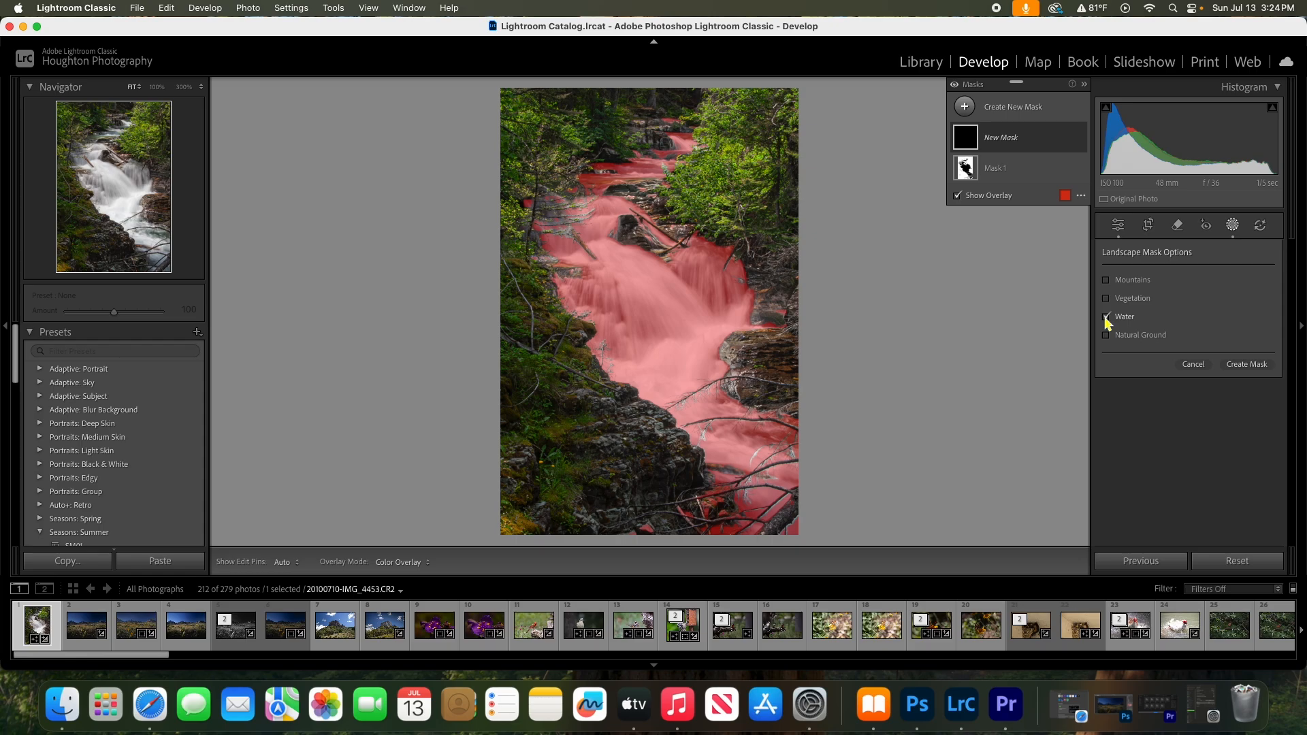
left_click(1244, 365)
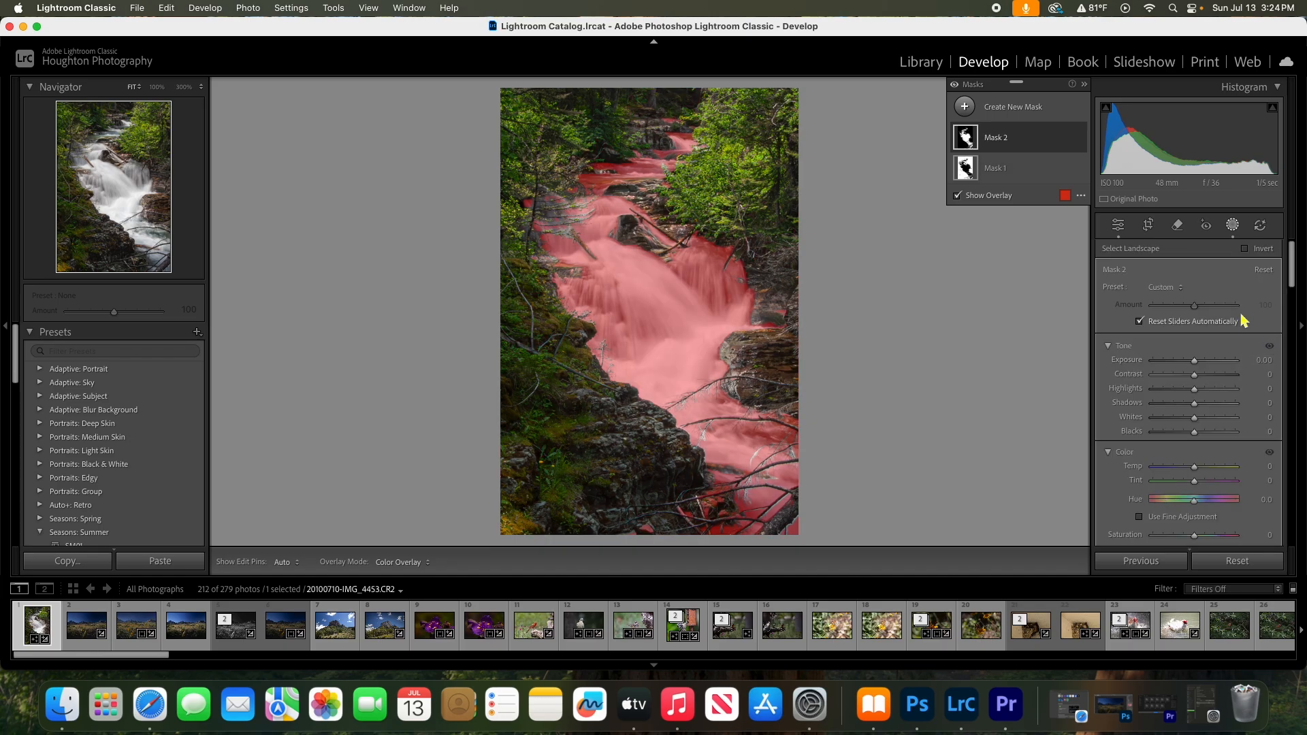
Step: Soften the water by setting the water mask's Clarity to -64
left_click_drag(1294, 264, 1295, 383)
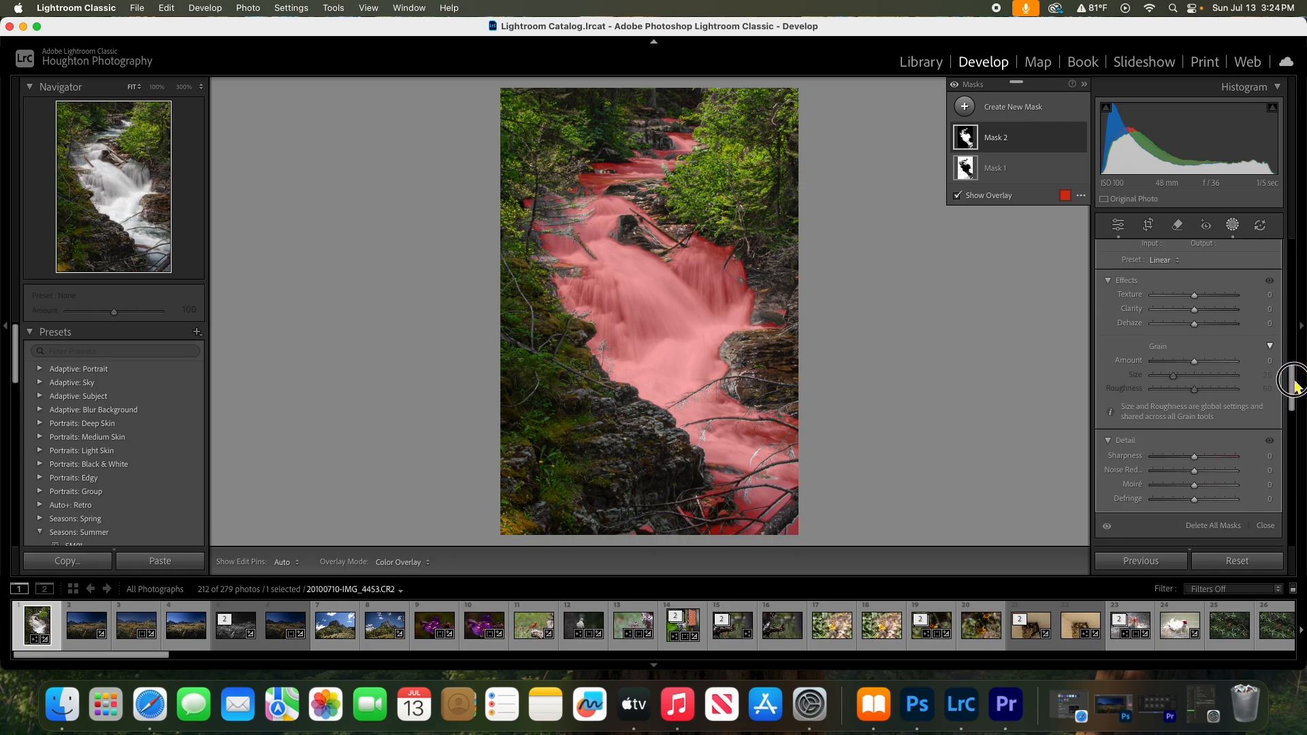
left_click(1195, 311)
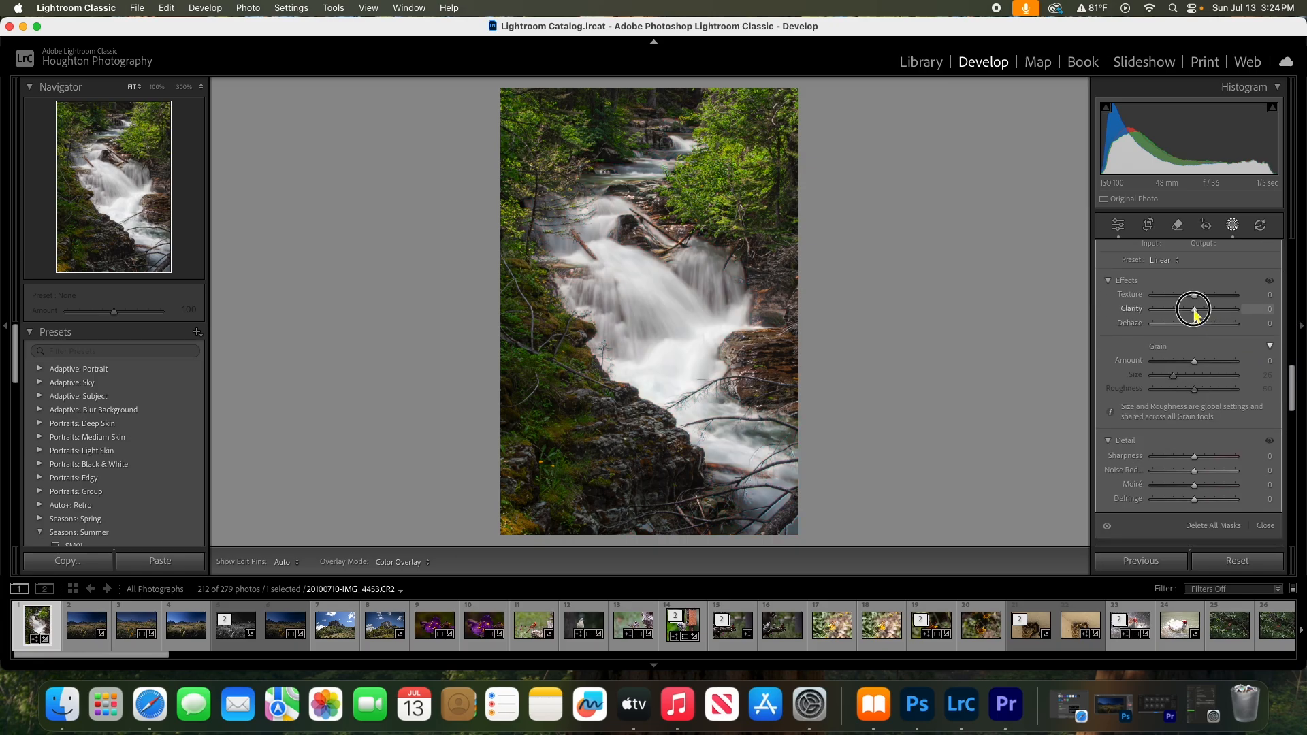
left_click_drag(1195, 310, 1169, 311)
left_click_drag(1170, 312, 1074, 314)
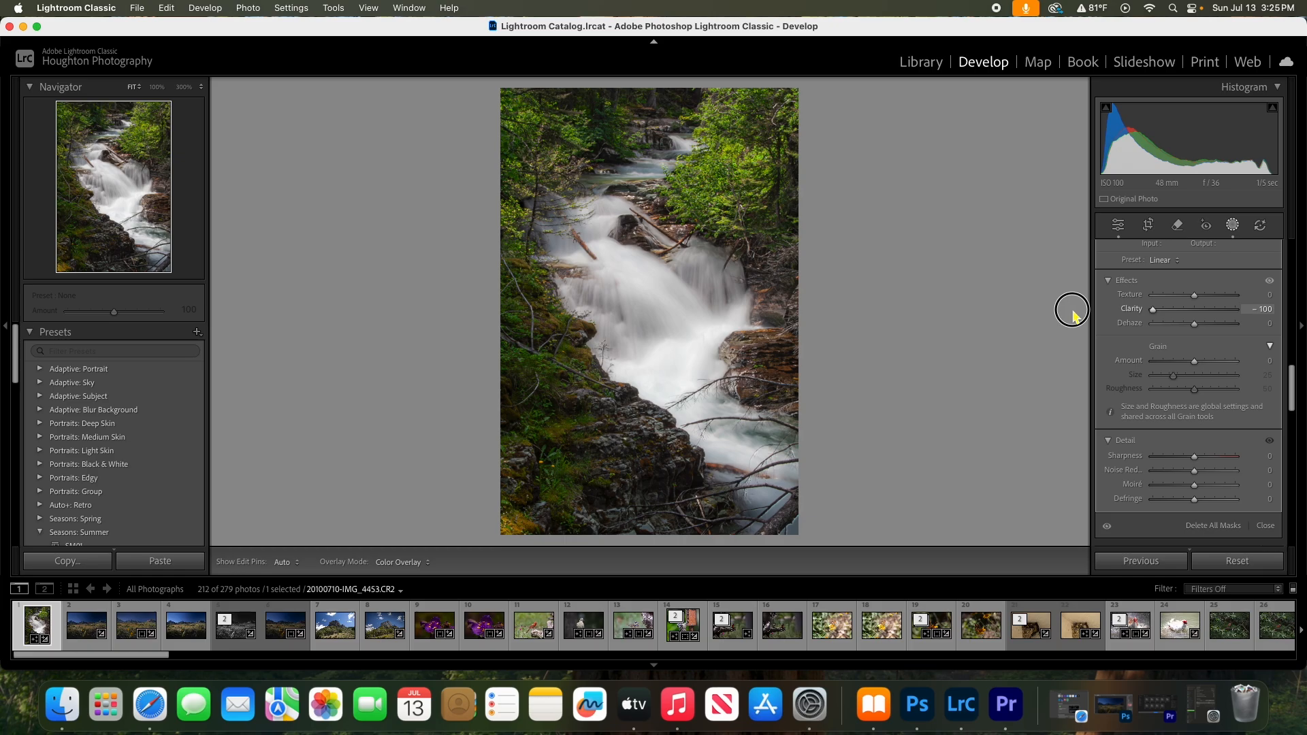
left_click_drag(1072, 314, 1073, 314)
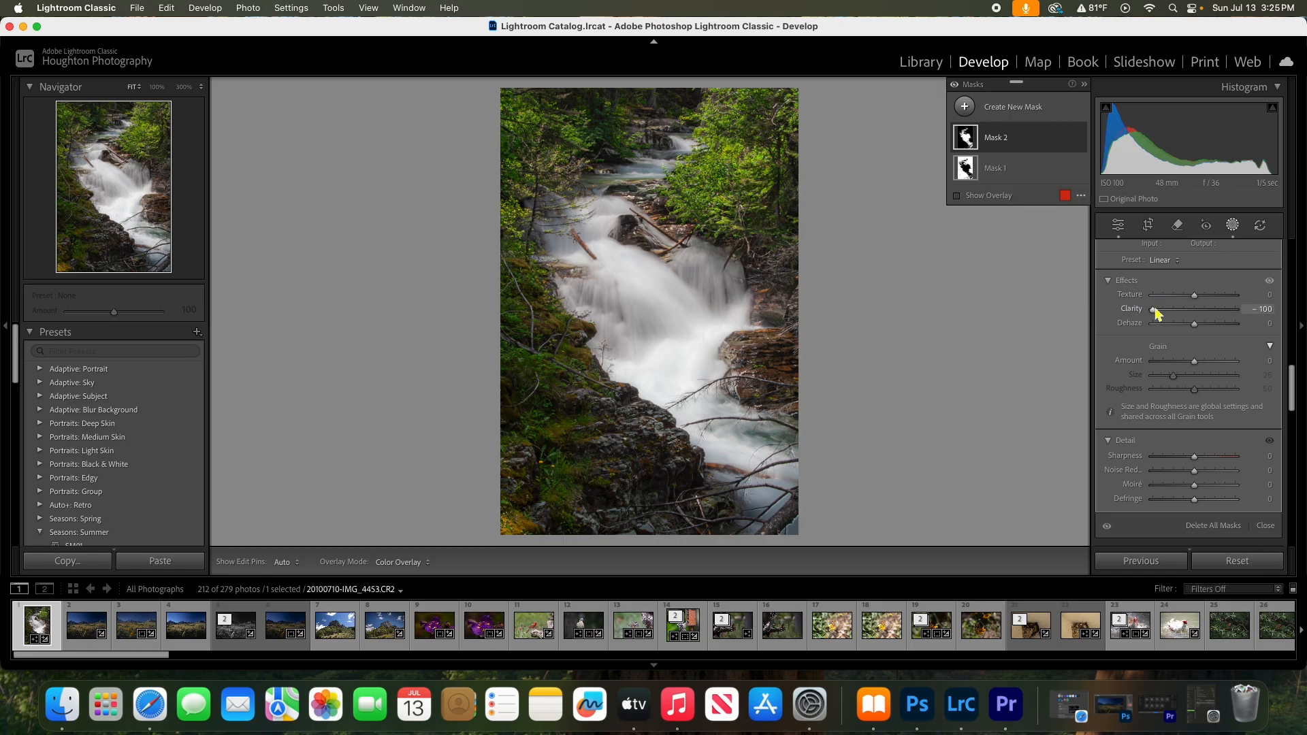
left_click_drag(1152, 311, 1169, 318)
Step: Compare the photo with the water mask hidden and shown, and examine the falls and upper stream at 100%
left_click(1080, 137)
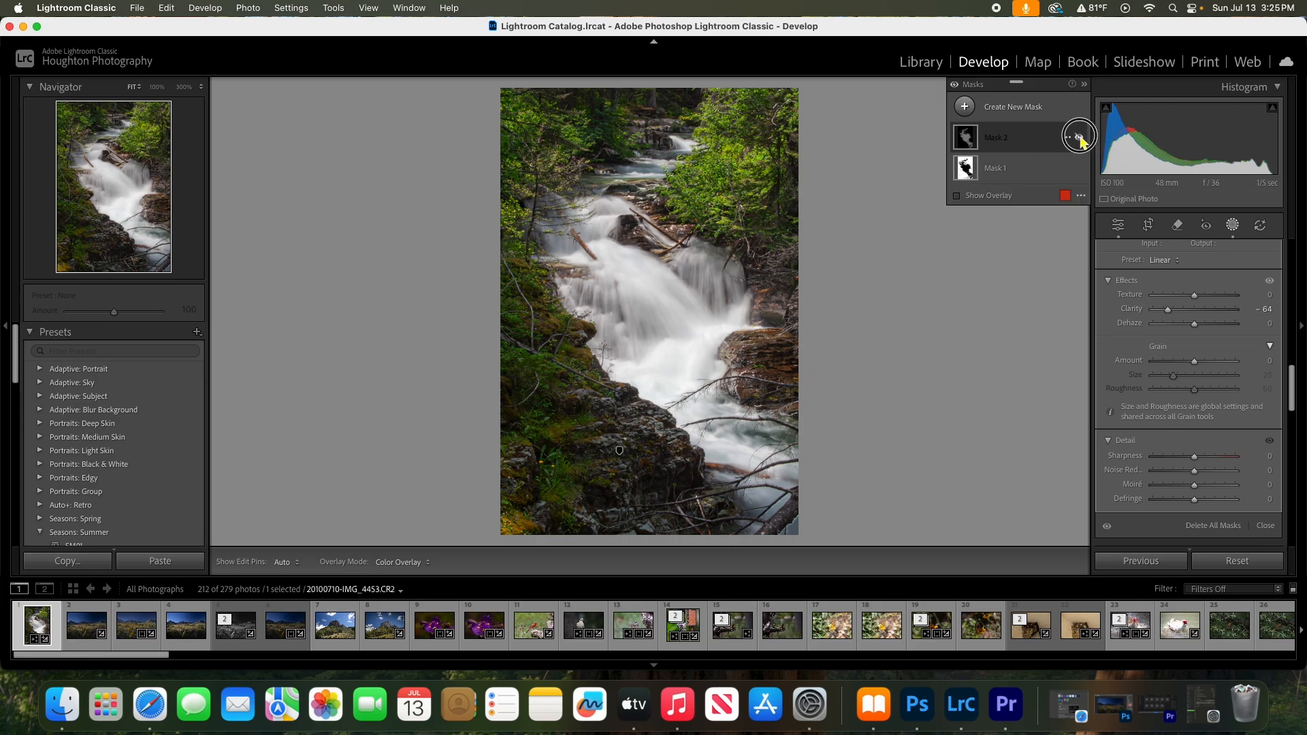
left_click(1080, 137)
left_click(1080, 137)
left_click(1080, 138)
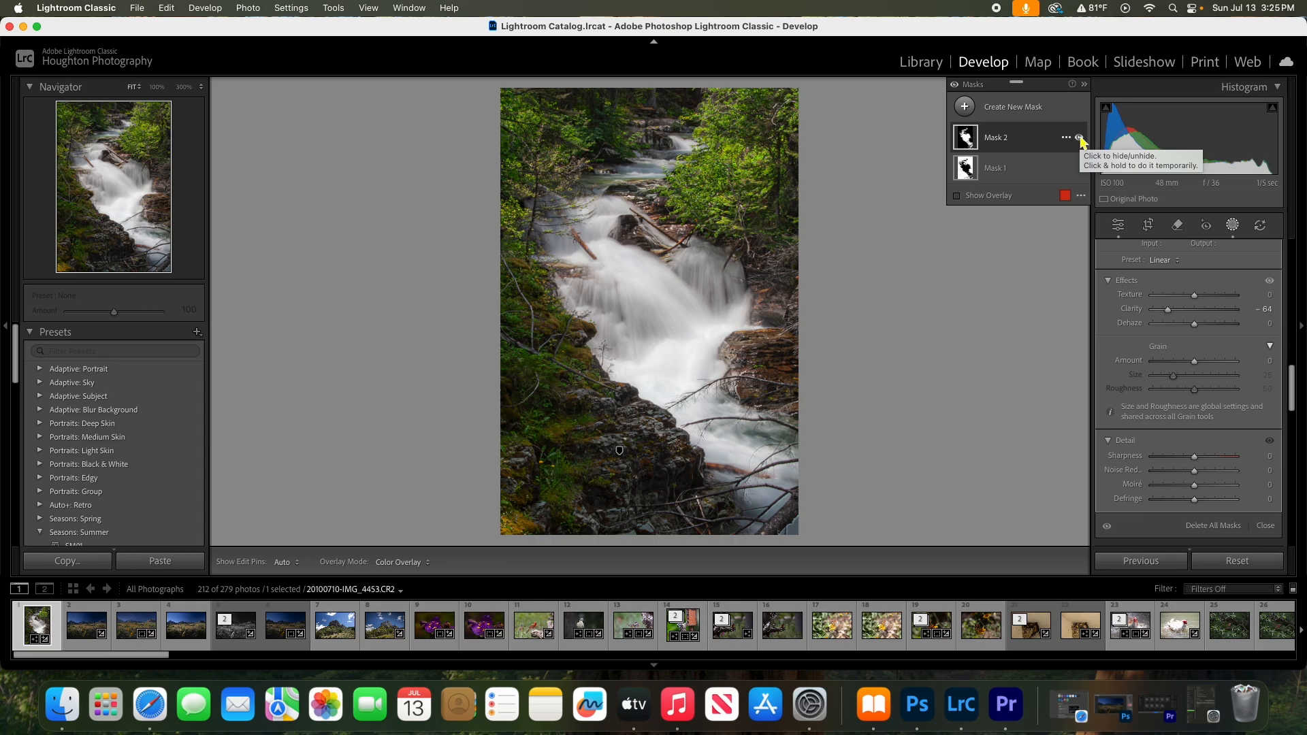
left_click(157, 86)
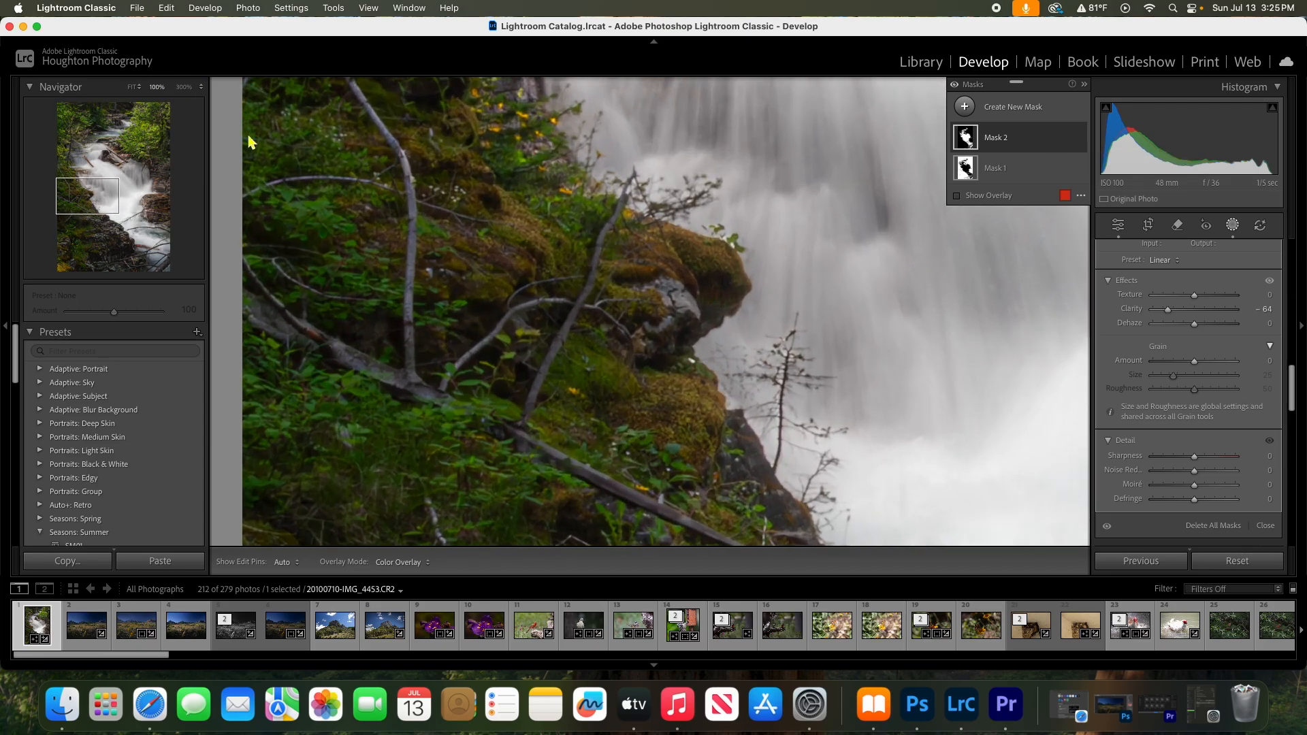
left_click_drag(103, 197, 109, 145)
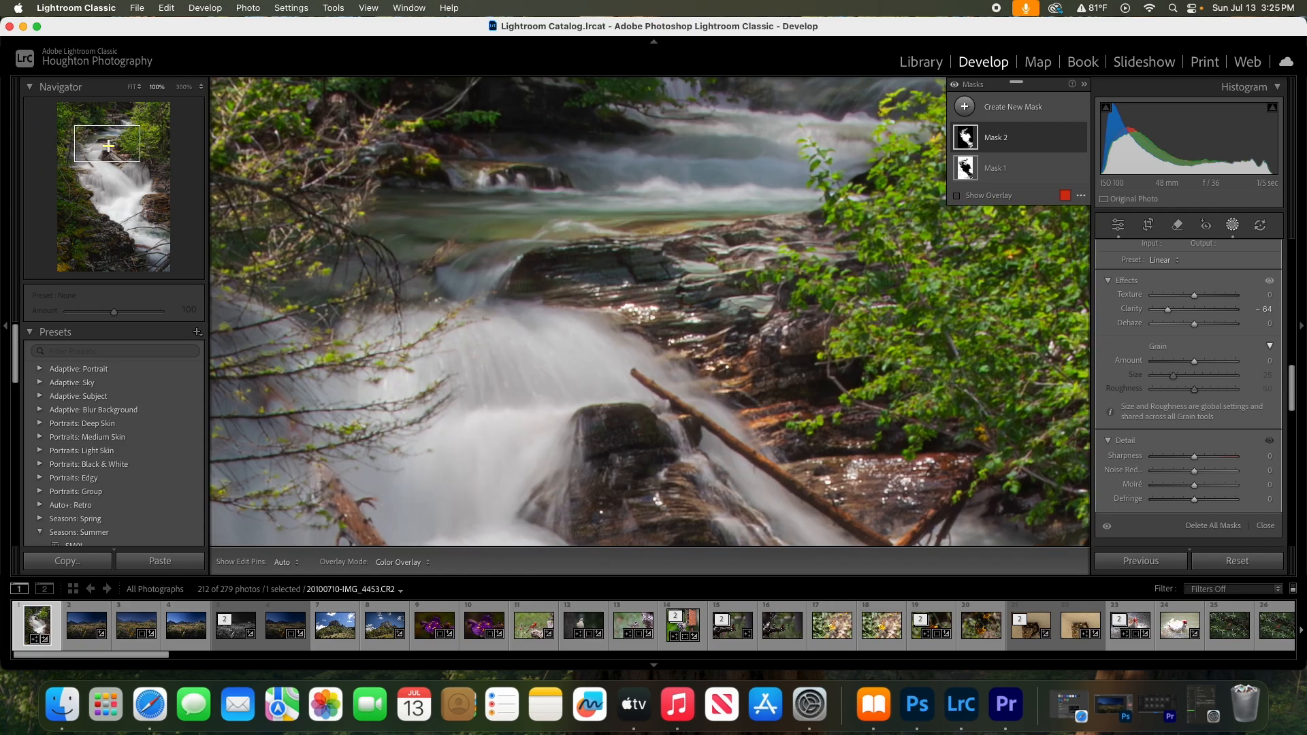
left_click(133, 88)
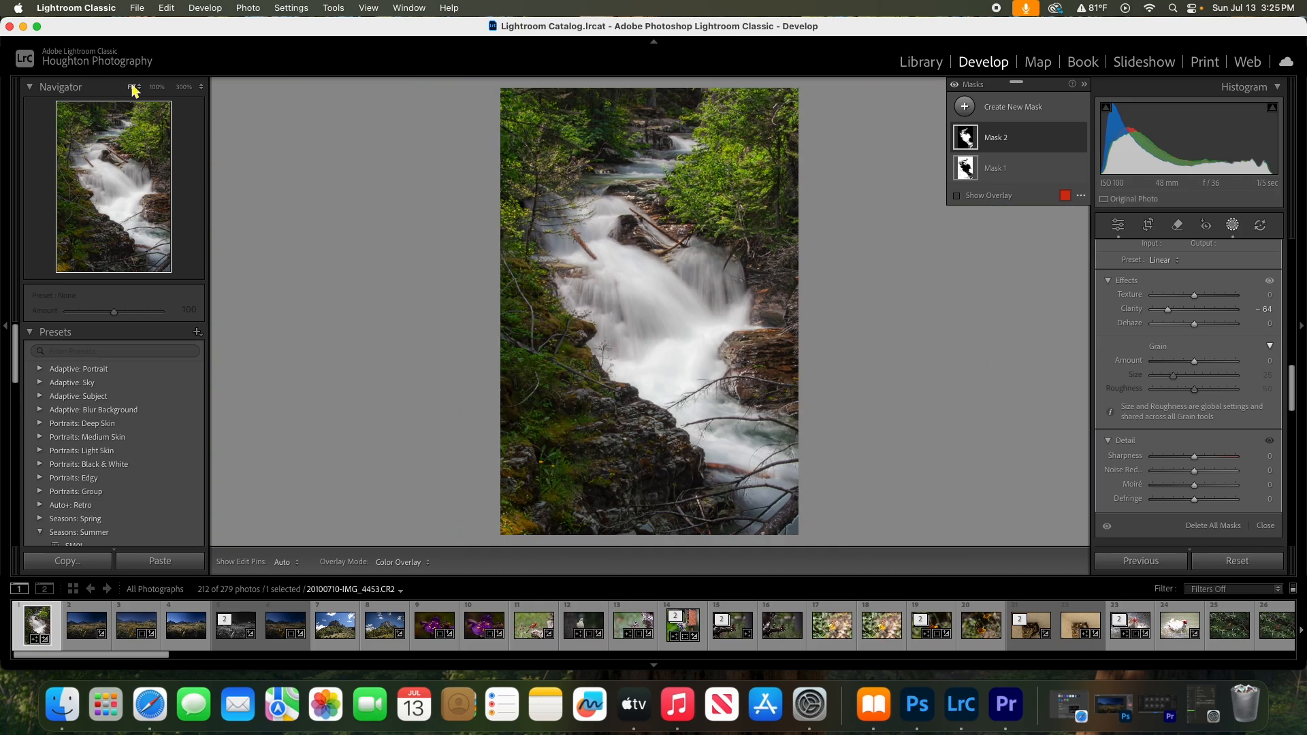
Step: Close masking and compare the original and edited photo side by side, returning to the single-photo view
key("shift+w")
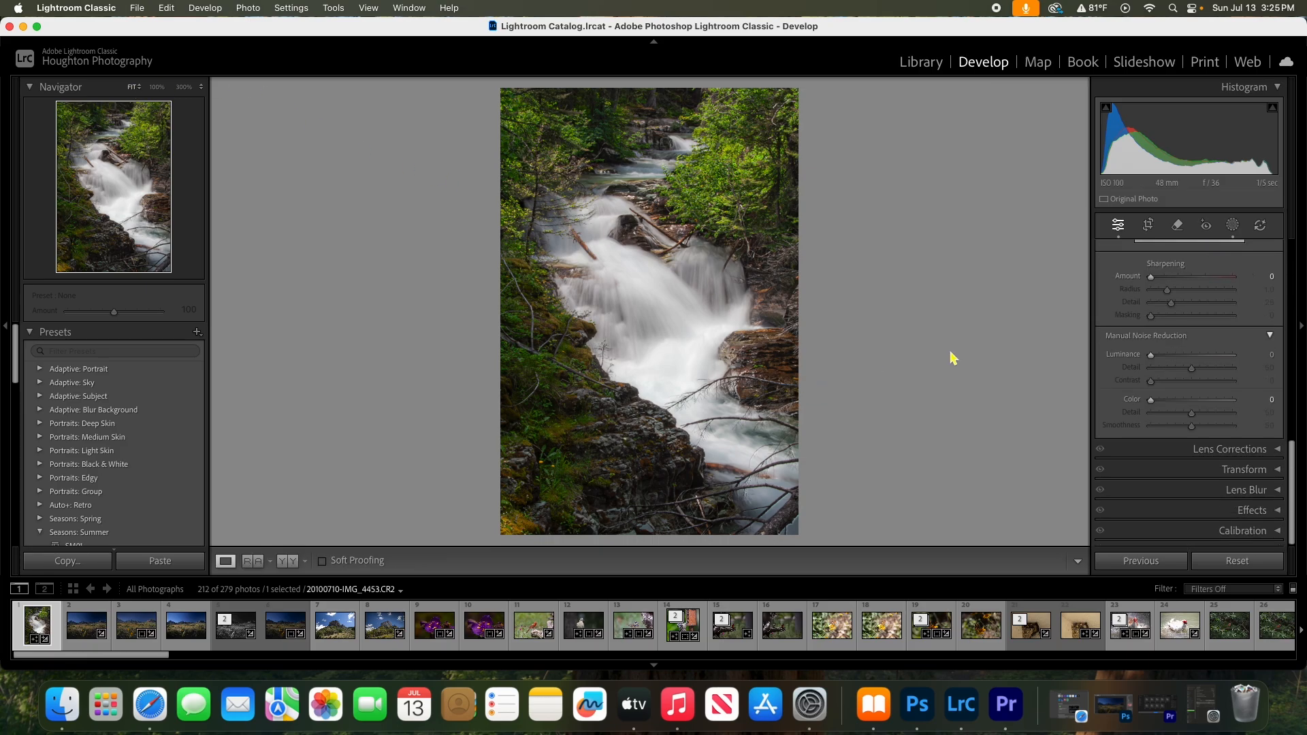
left_click(289, 562)
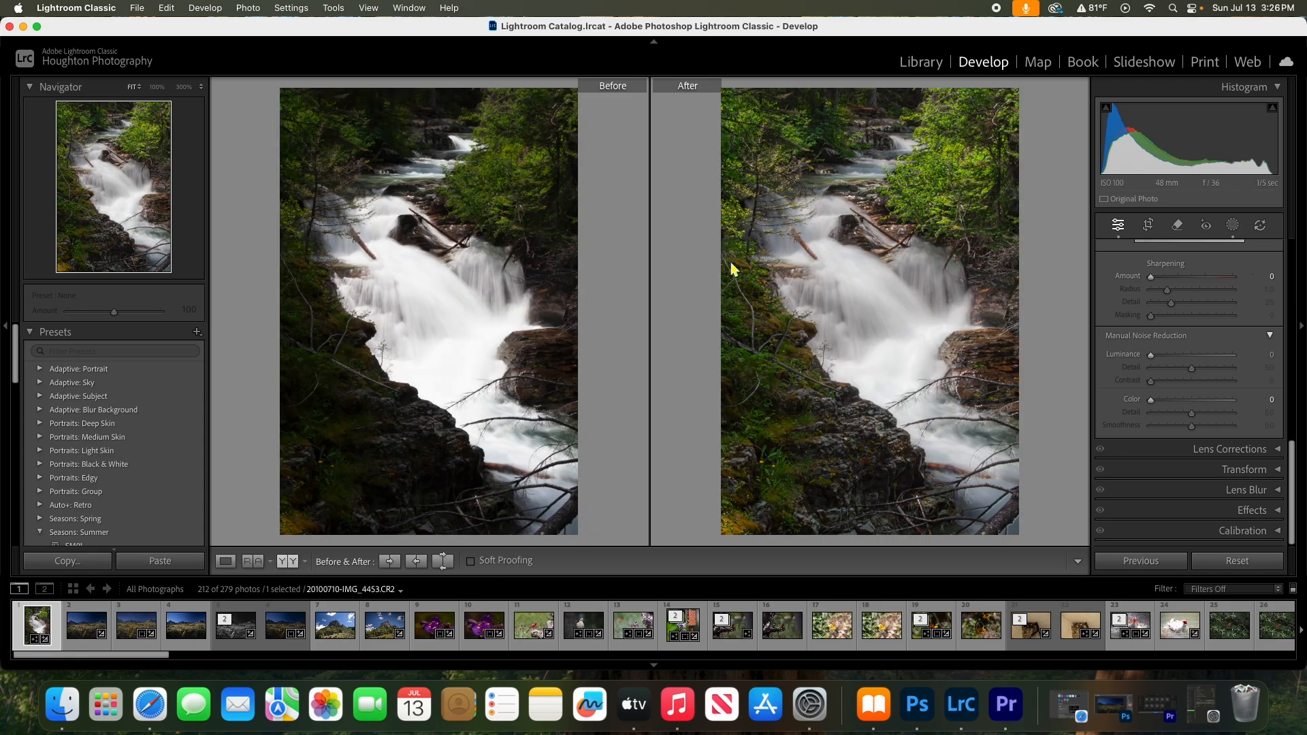
left_click(830, 304)
left_click(830, 304)
left_click(225, 561)
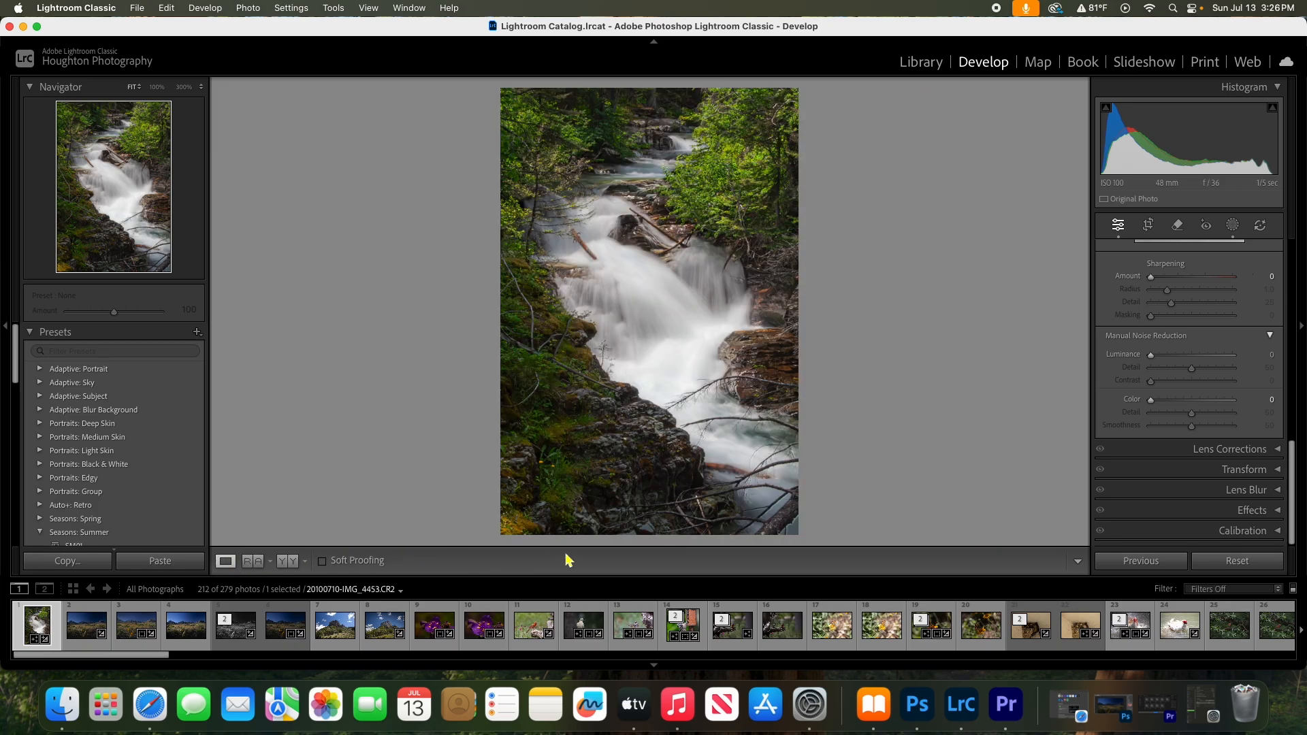
Step: Set the whole photo's Whites to +35 and check the brightest water at 100%
left_click_drag(1293, 475, 1295, 294)
left_click_drag(1191, 390, 1207, 399)
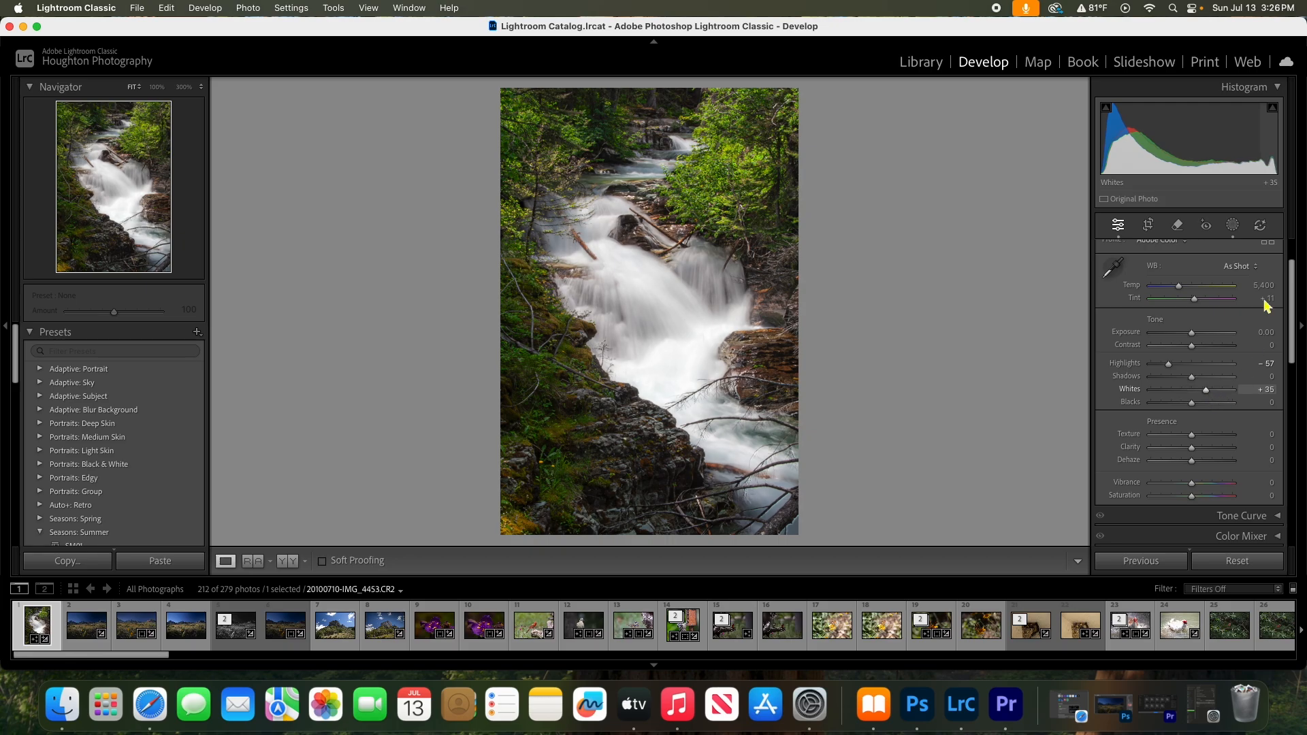
left_click(677, 361)
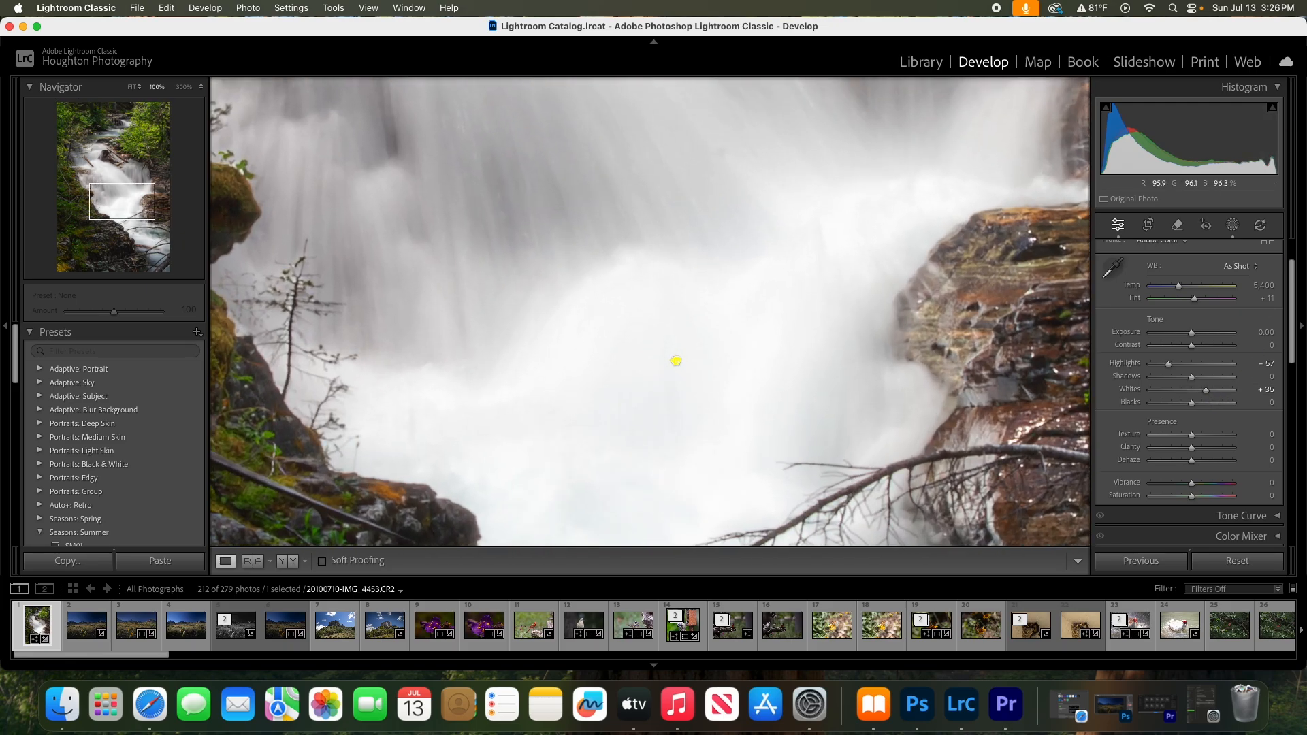
left_click(674, 361)
Step: Check the waterfall's highlights in a side-by-side before and after view, zooming to 100%, and return to the single photo
left_click(286, 561)
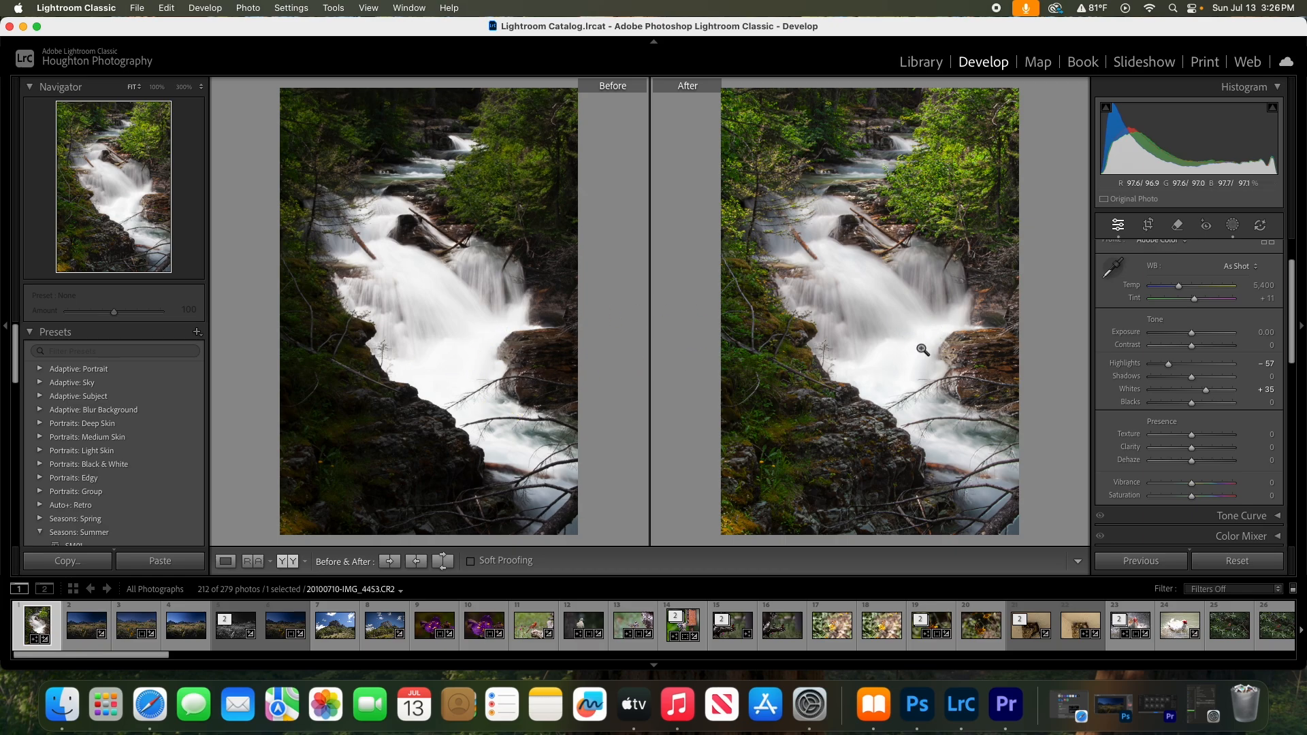
left_click(852, 355)
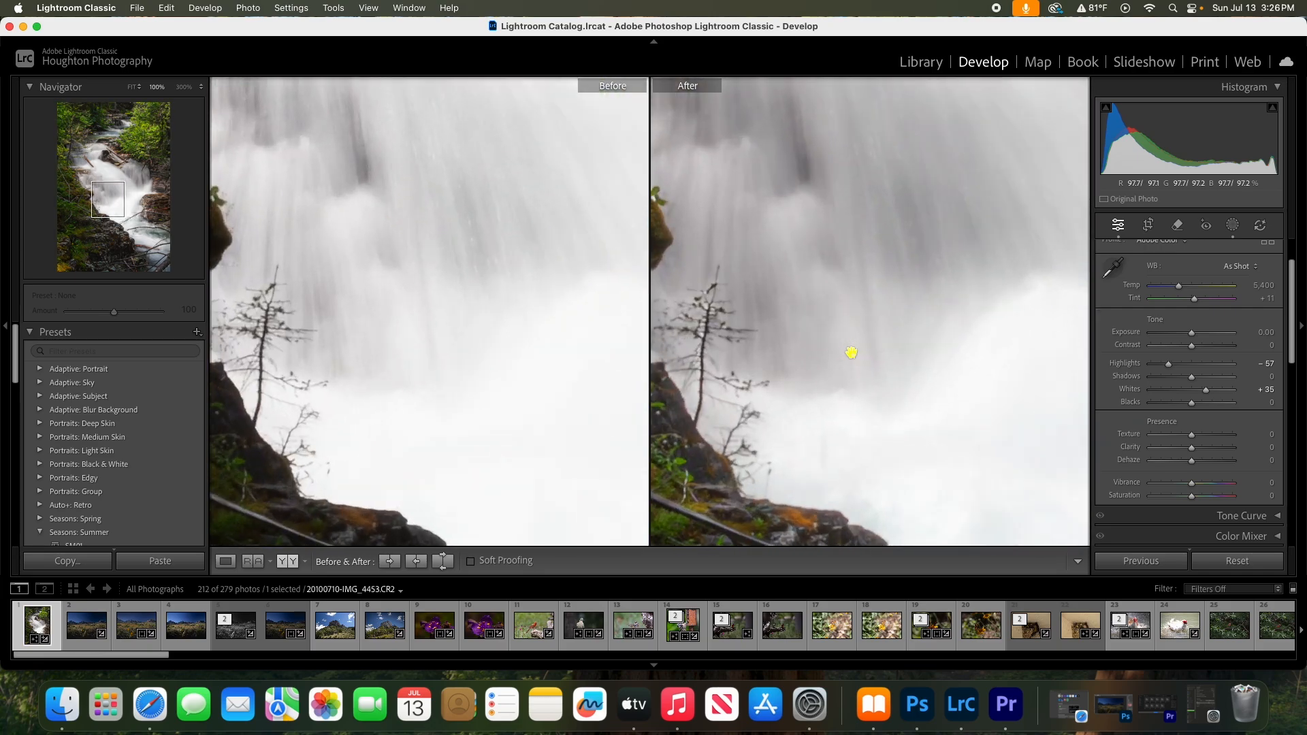
left_click(852, 356)
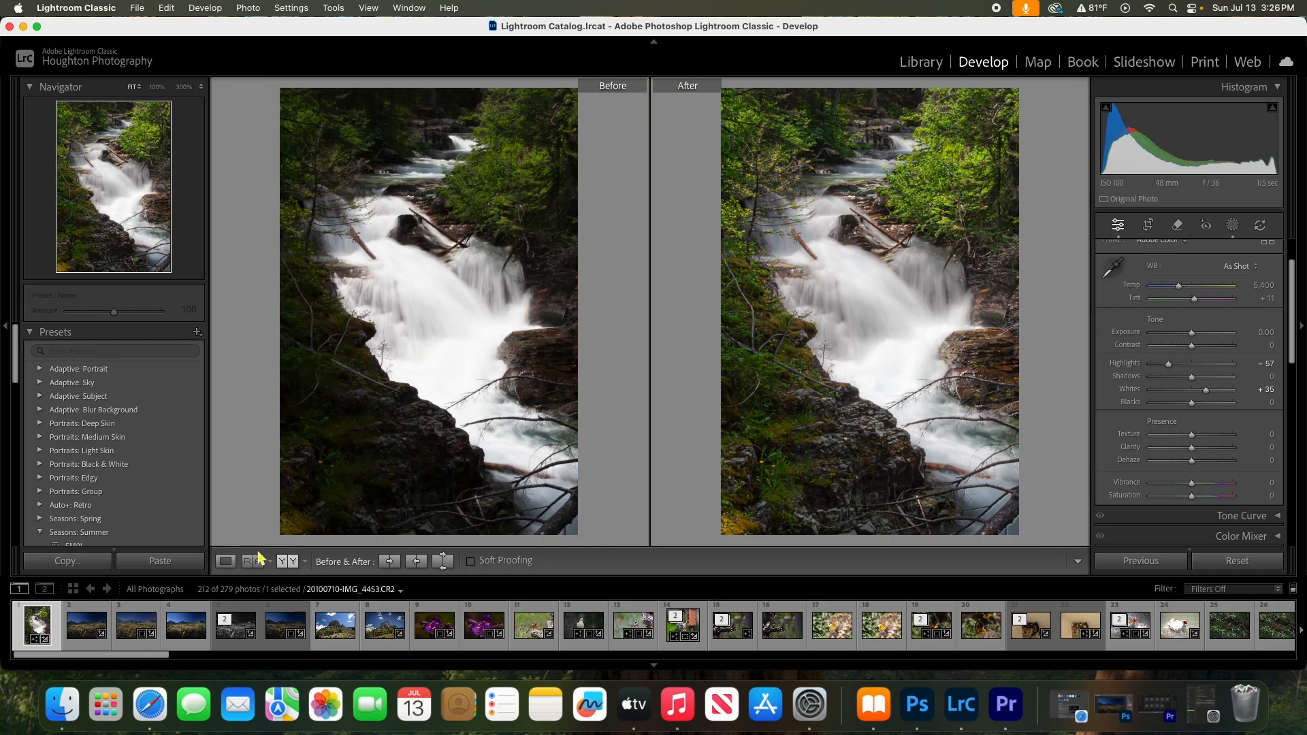
left_click(226, 562)
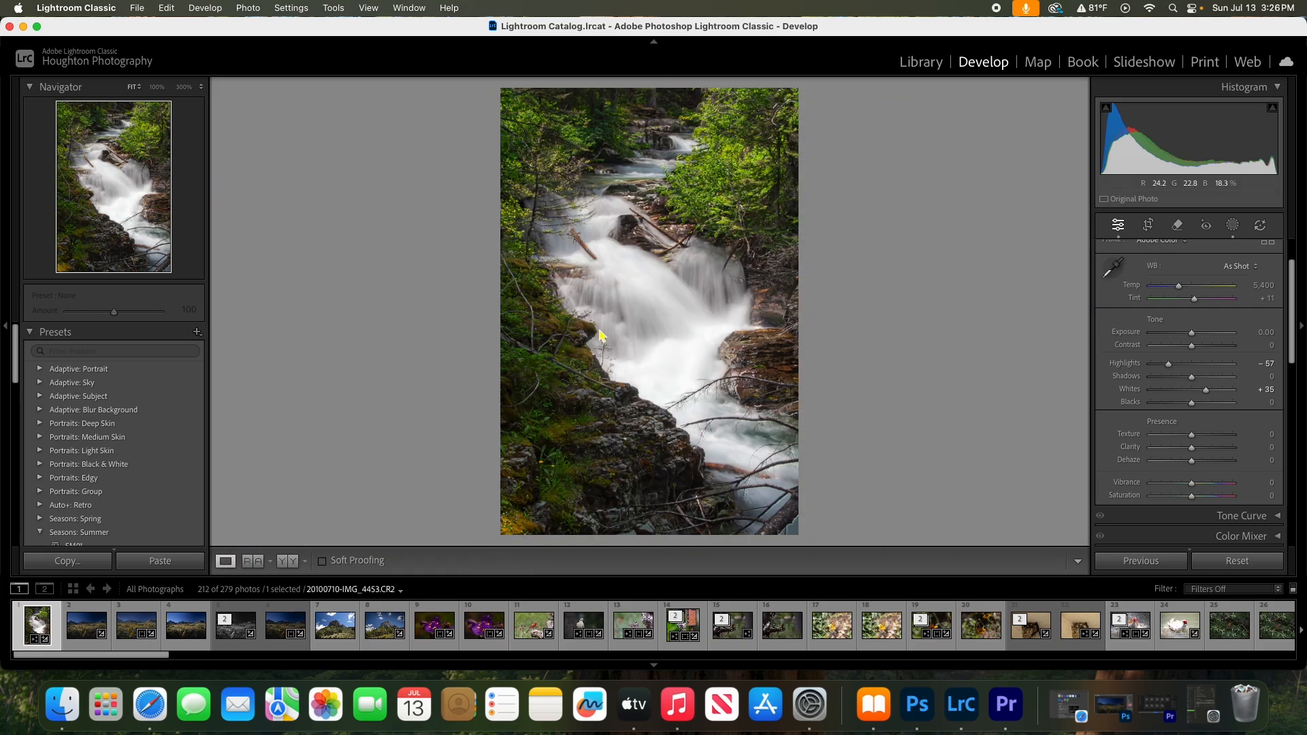